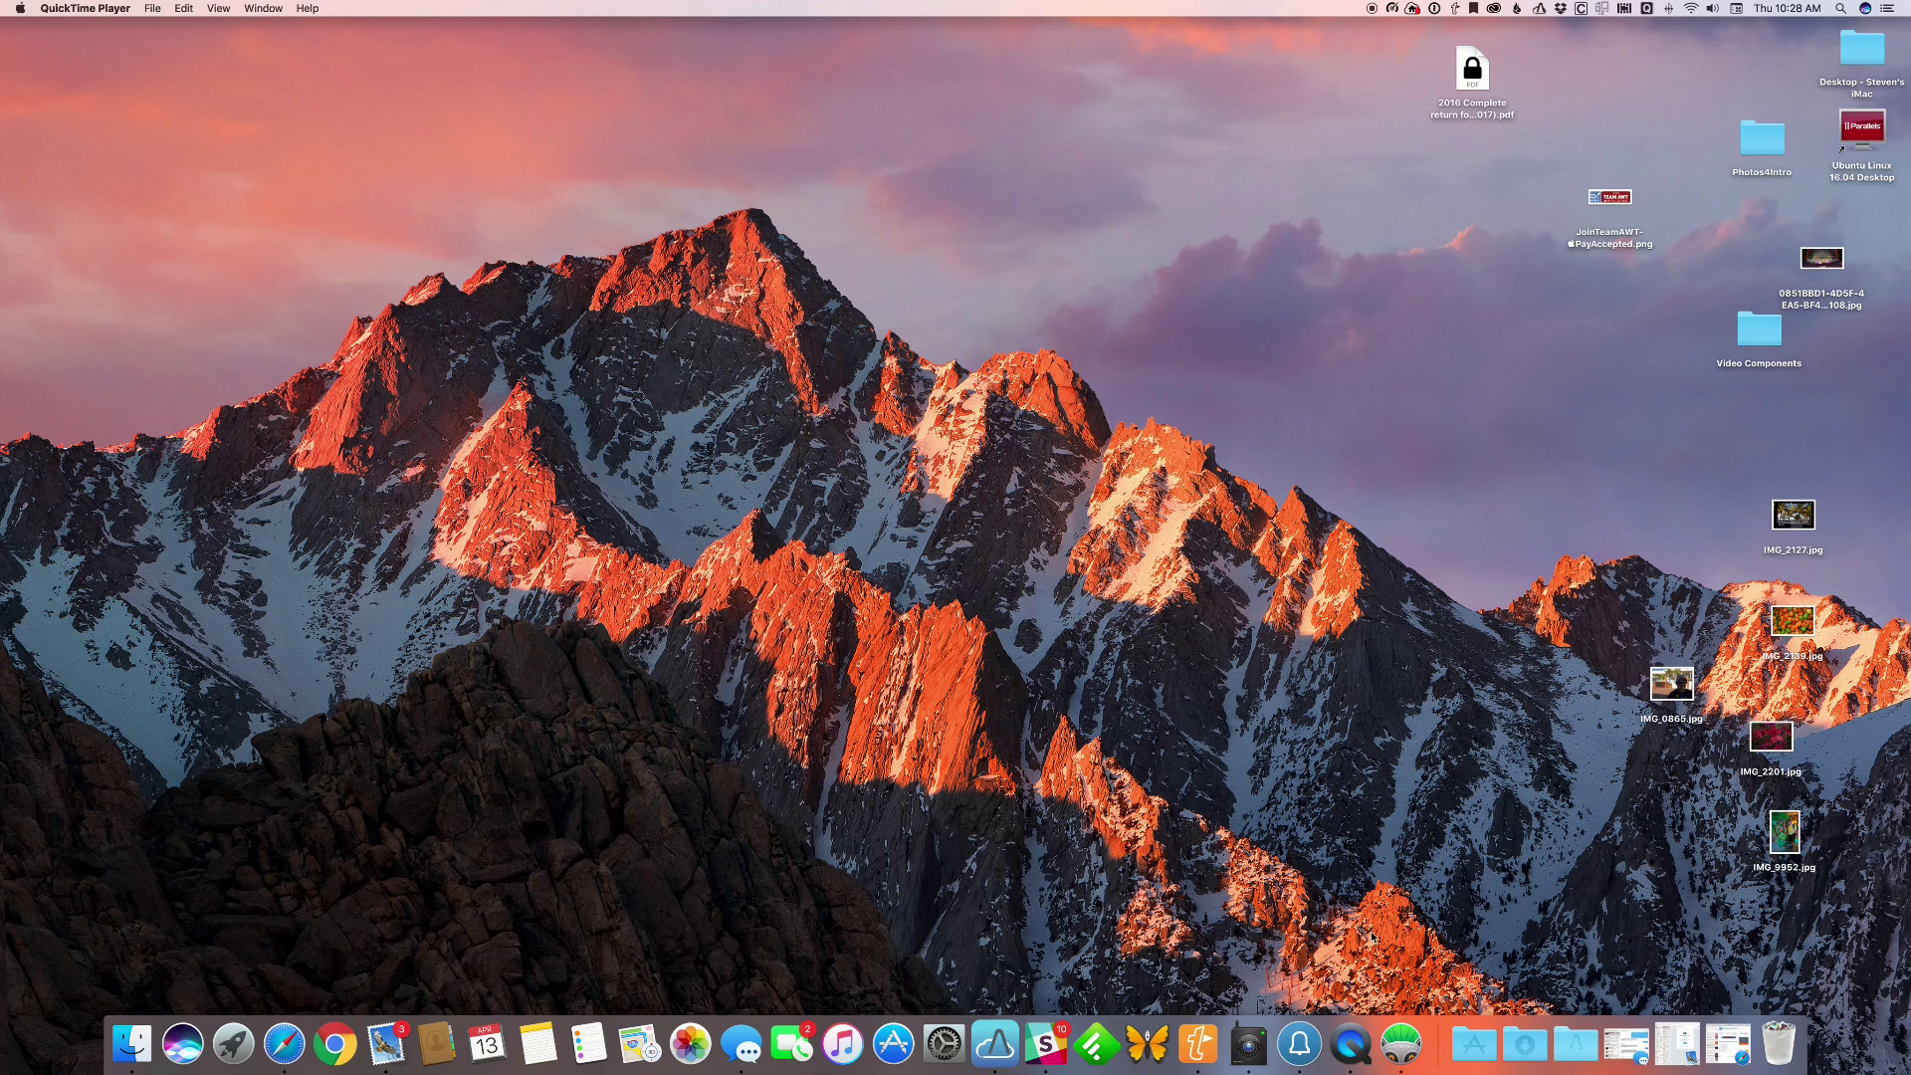
Step: Launch Photolemur from the Dock
{"action": "left_click", "coordinate": [1401, 1044]}
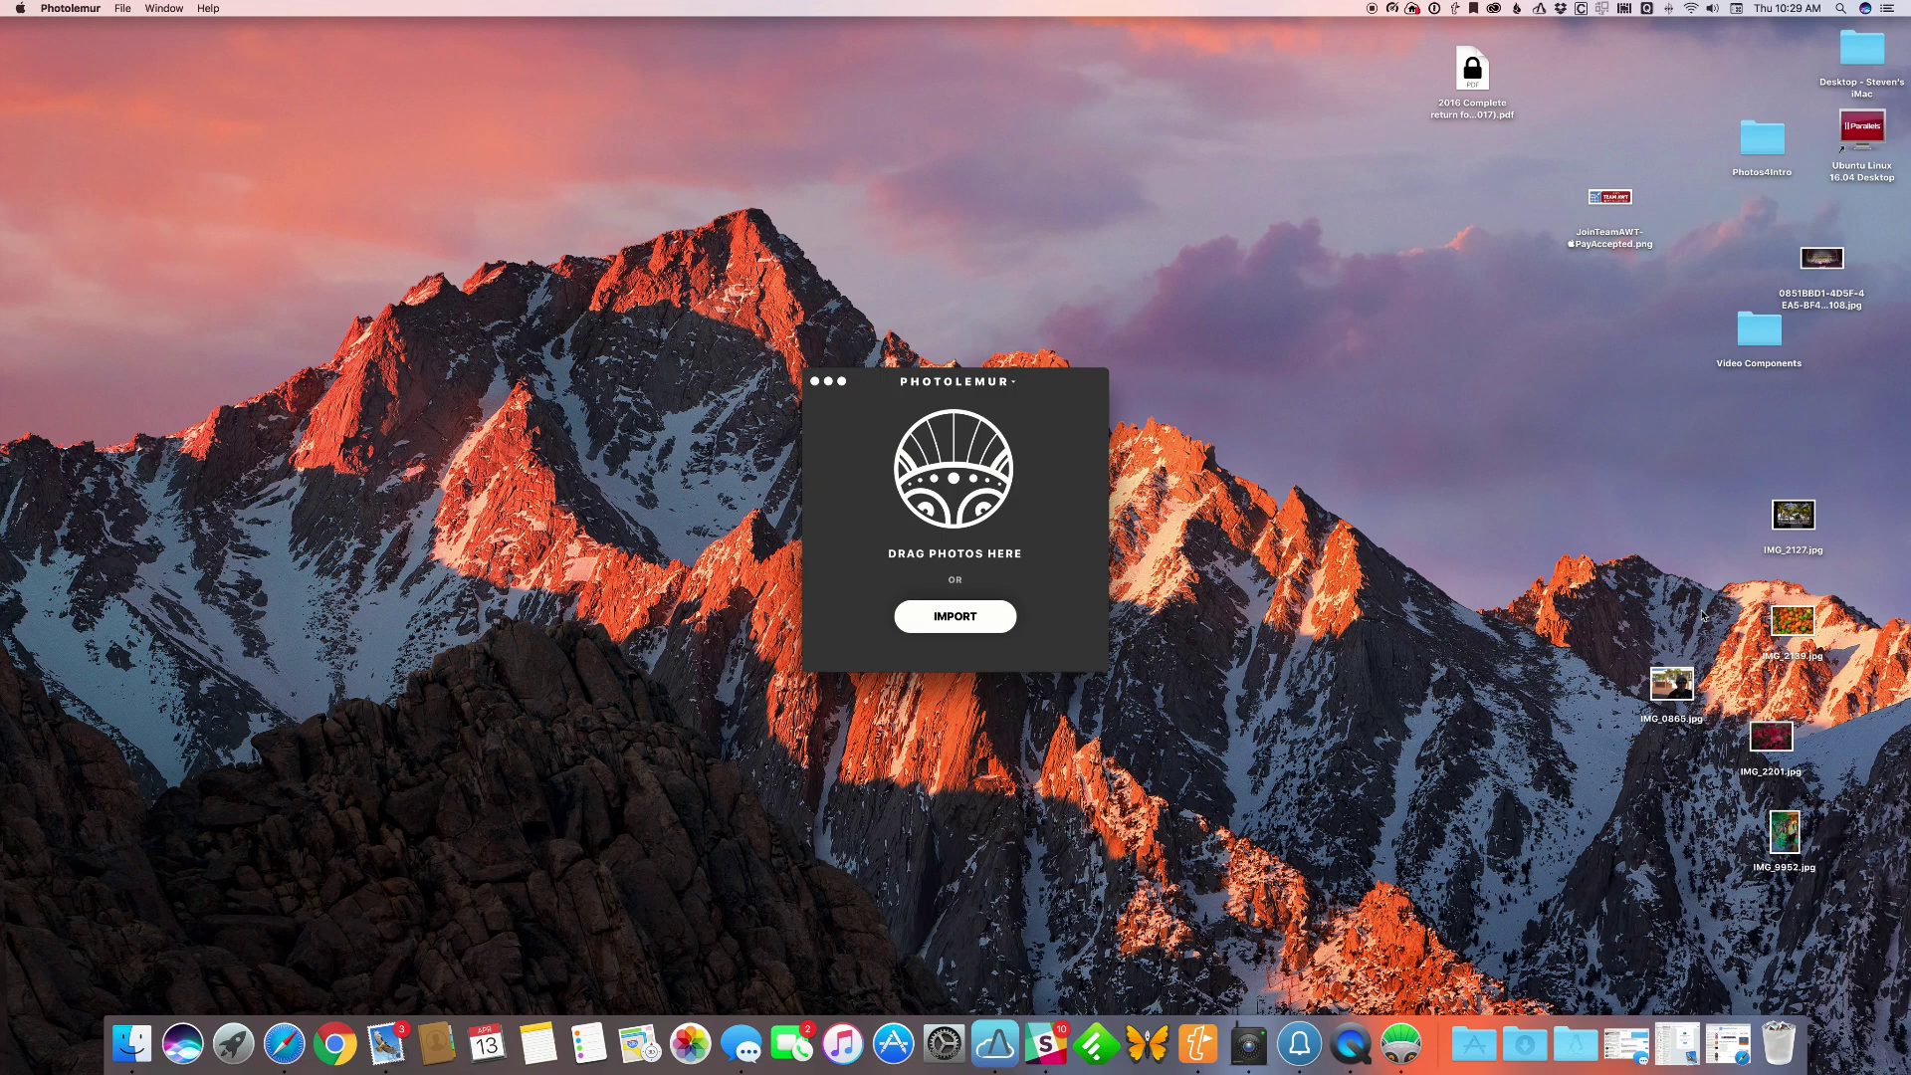
Step: Auto-enhance the palm-beach photo IMG_2127.jpg, compare it with the split slider, then Start Over
{"action": "left_click", "coordinate": [1795, 515]}
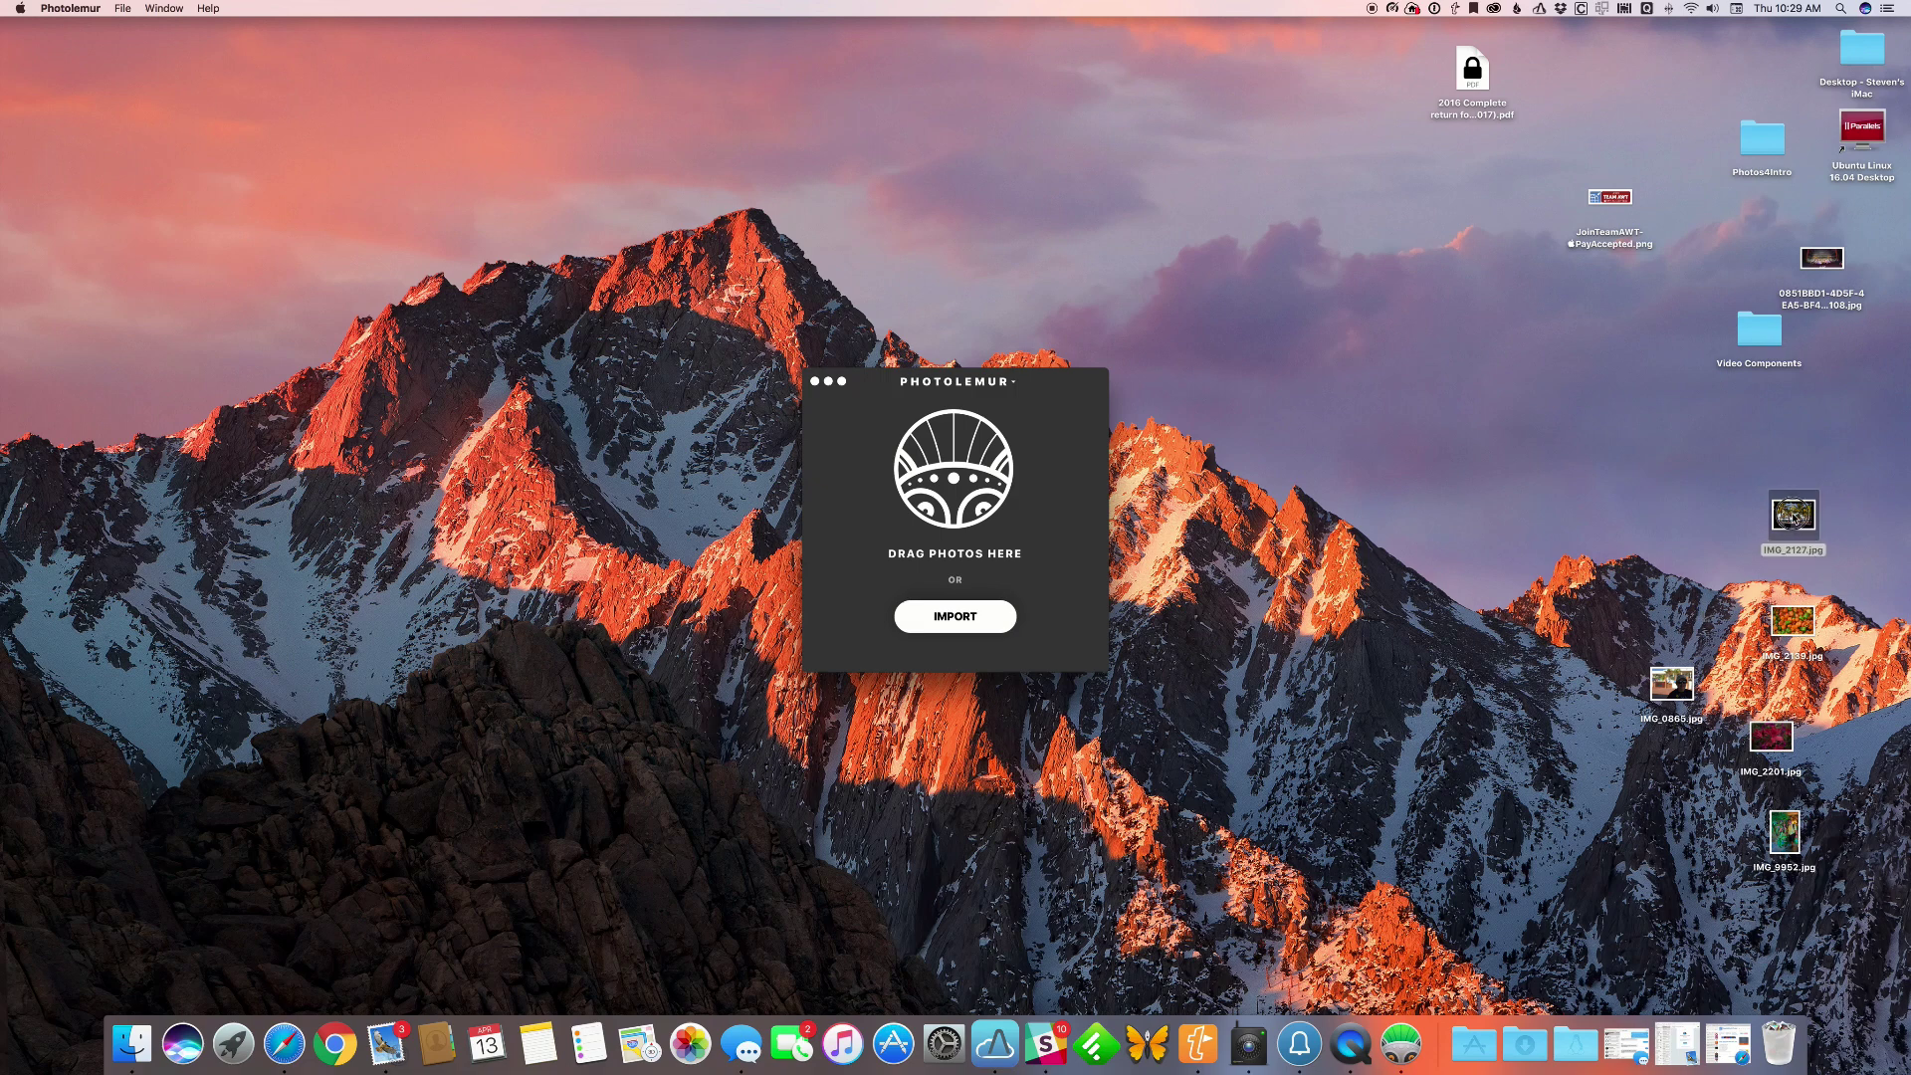
{"action": "left_click_drag", "start_coordinate": [1795, 516], "coordinate": [963, 504]}
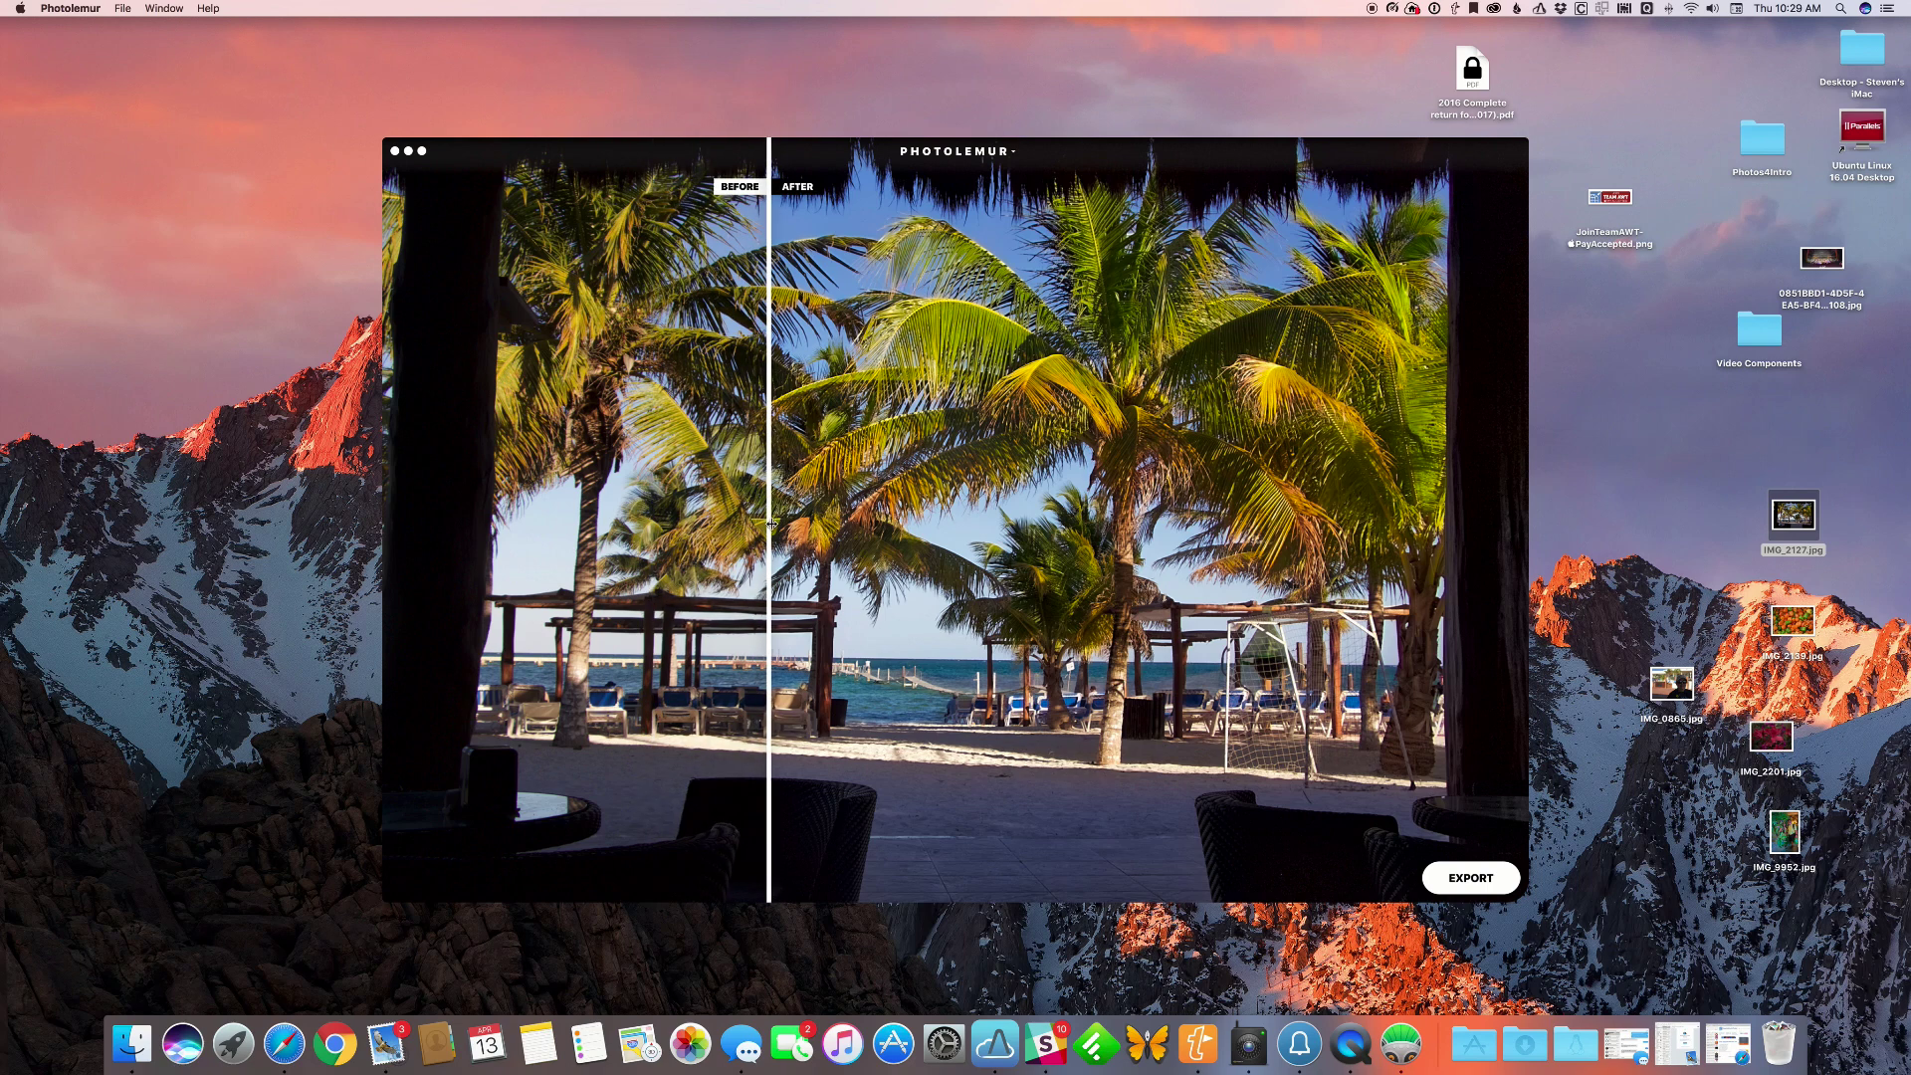
{"action": "left_click_drag", "start_coordinate": [771, 522], "coordinate": [889, 519]}
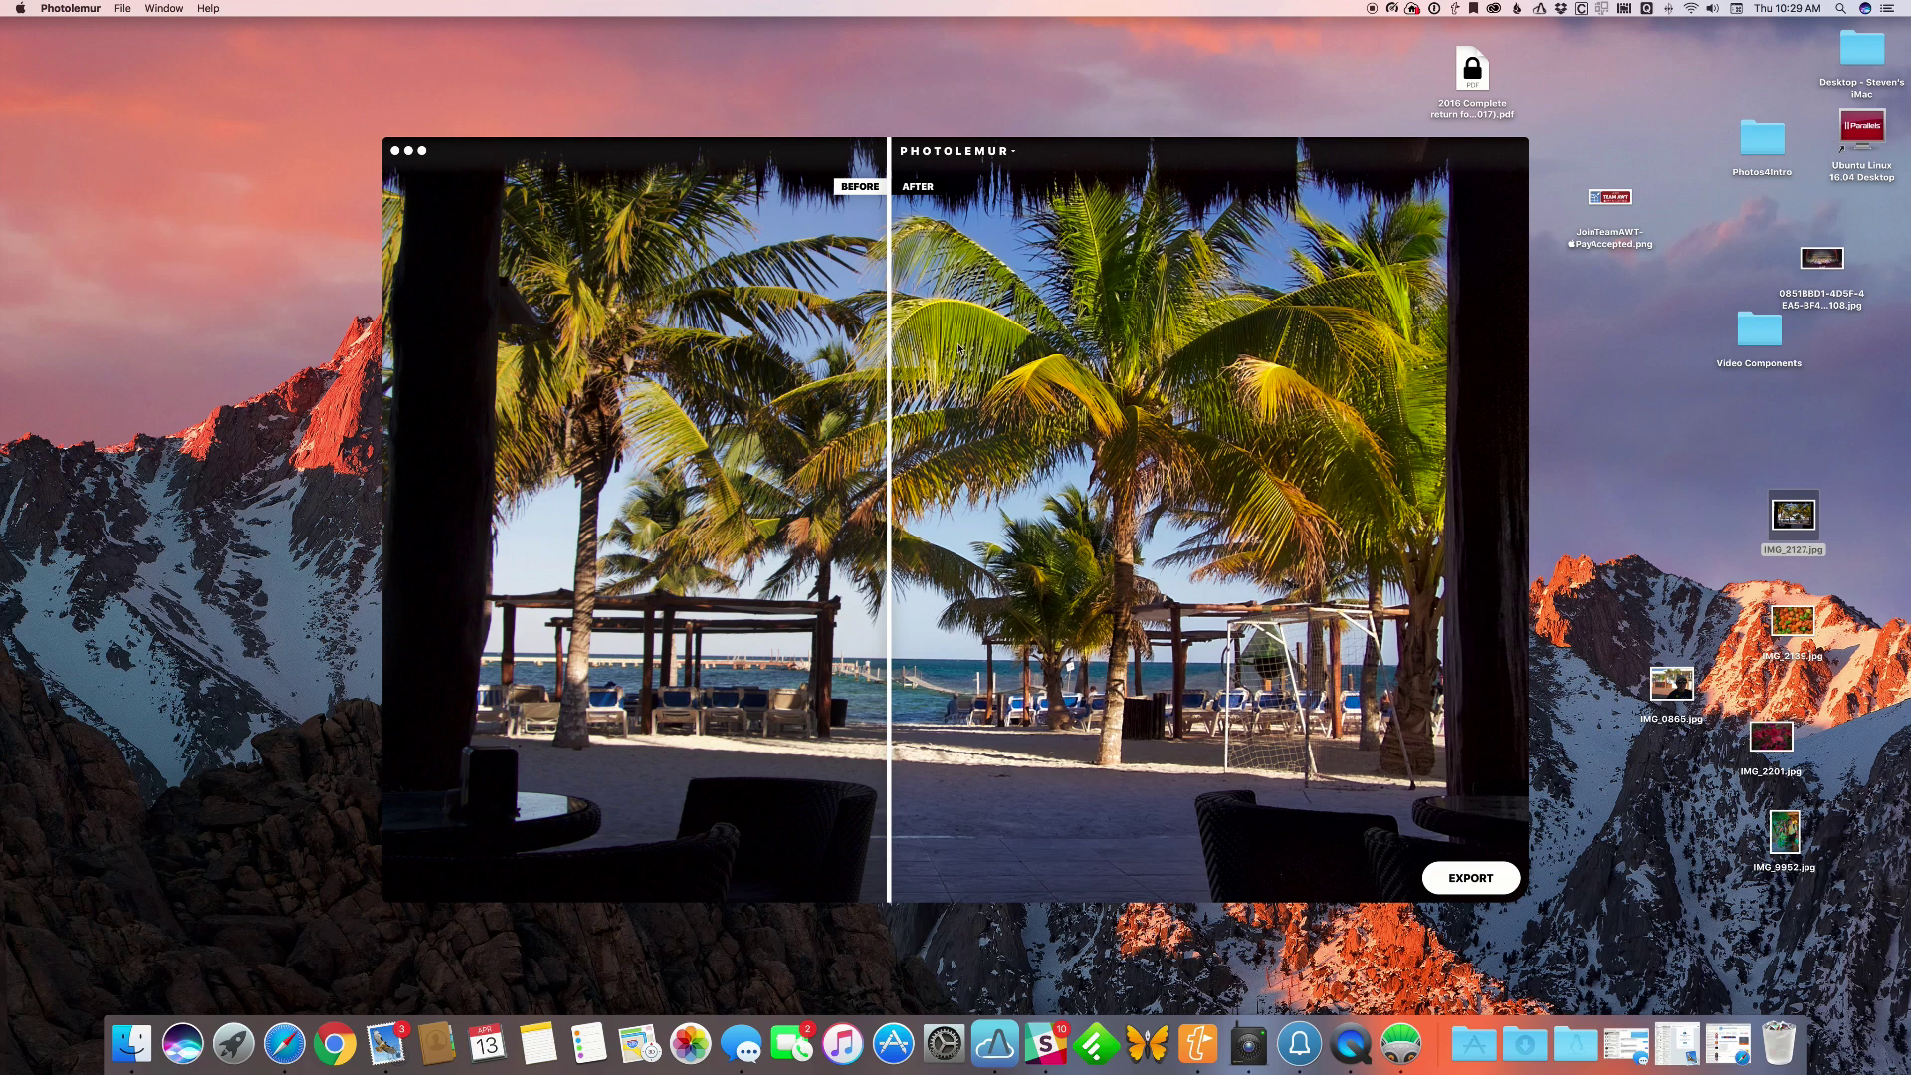
{"action": "left_click_drag", "start_coordinate": [885, 389], "coordinate": [956, 412]}
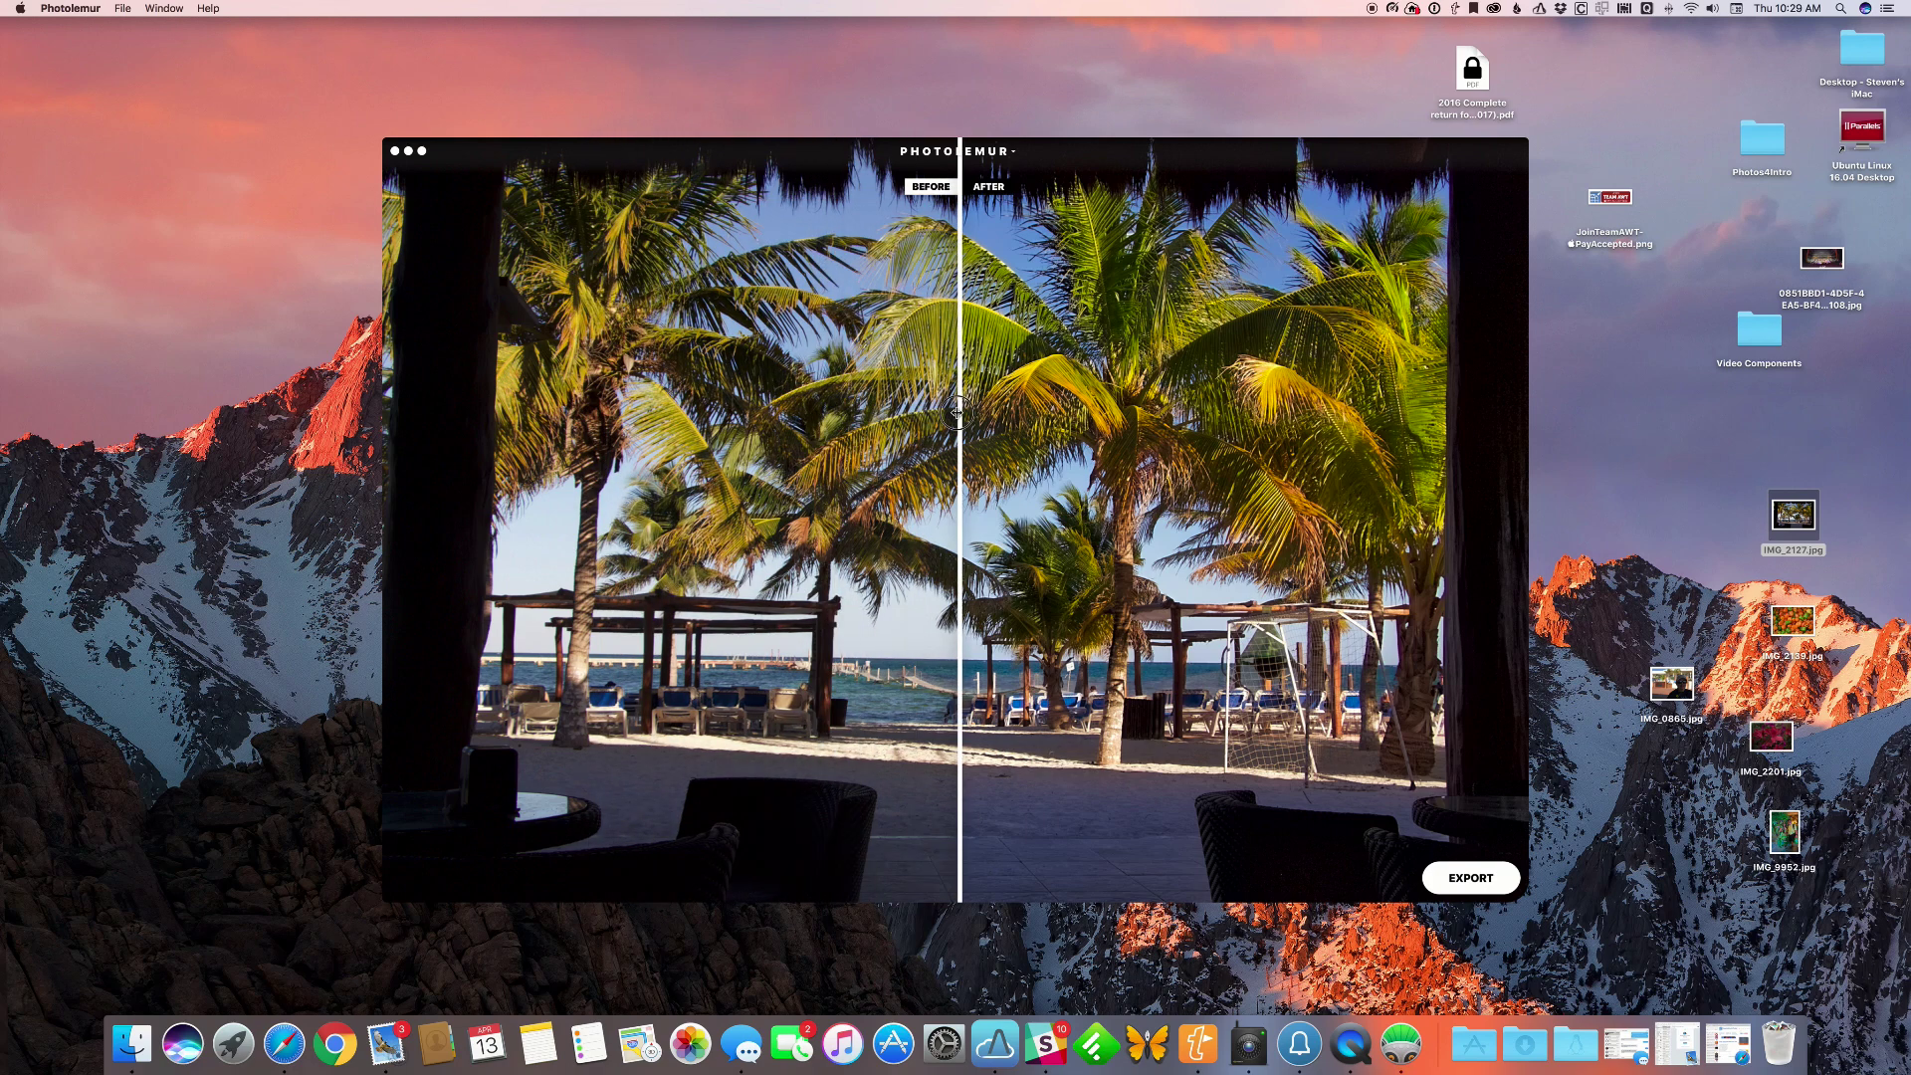
{"action": "left_click", "coordinate": [394, 152]}
{"action": "left_click", "coordinate": [991, 330]}
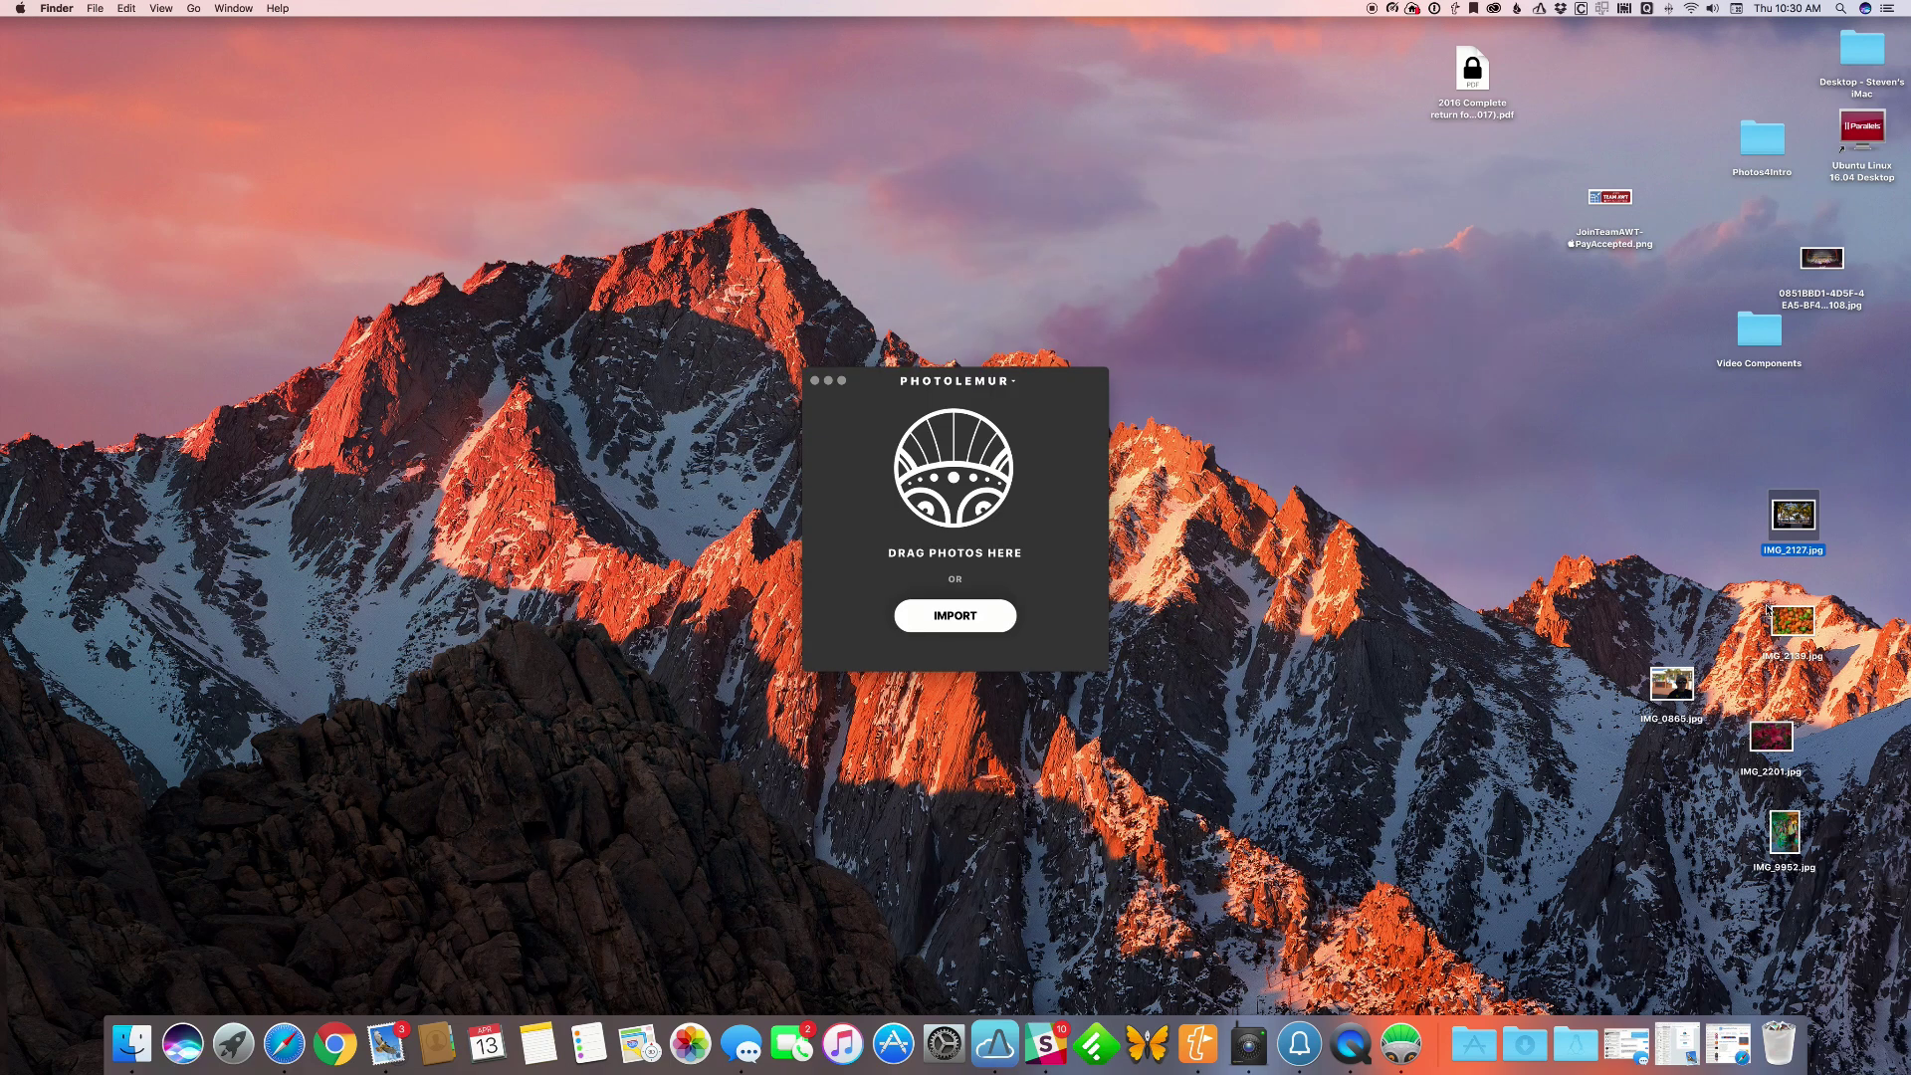
Step: Auto-enhance the chili-pepper photo IMG_2139.jpg, compare it with the before/after slider, then close it
{"action": "left_click_drag", "start_coordinate": [1791, 621], "coordinate": [958, 511]}
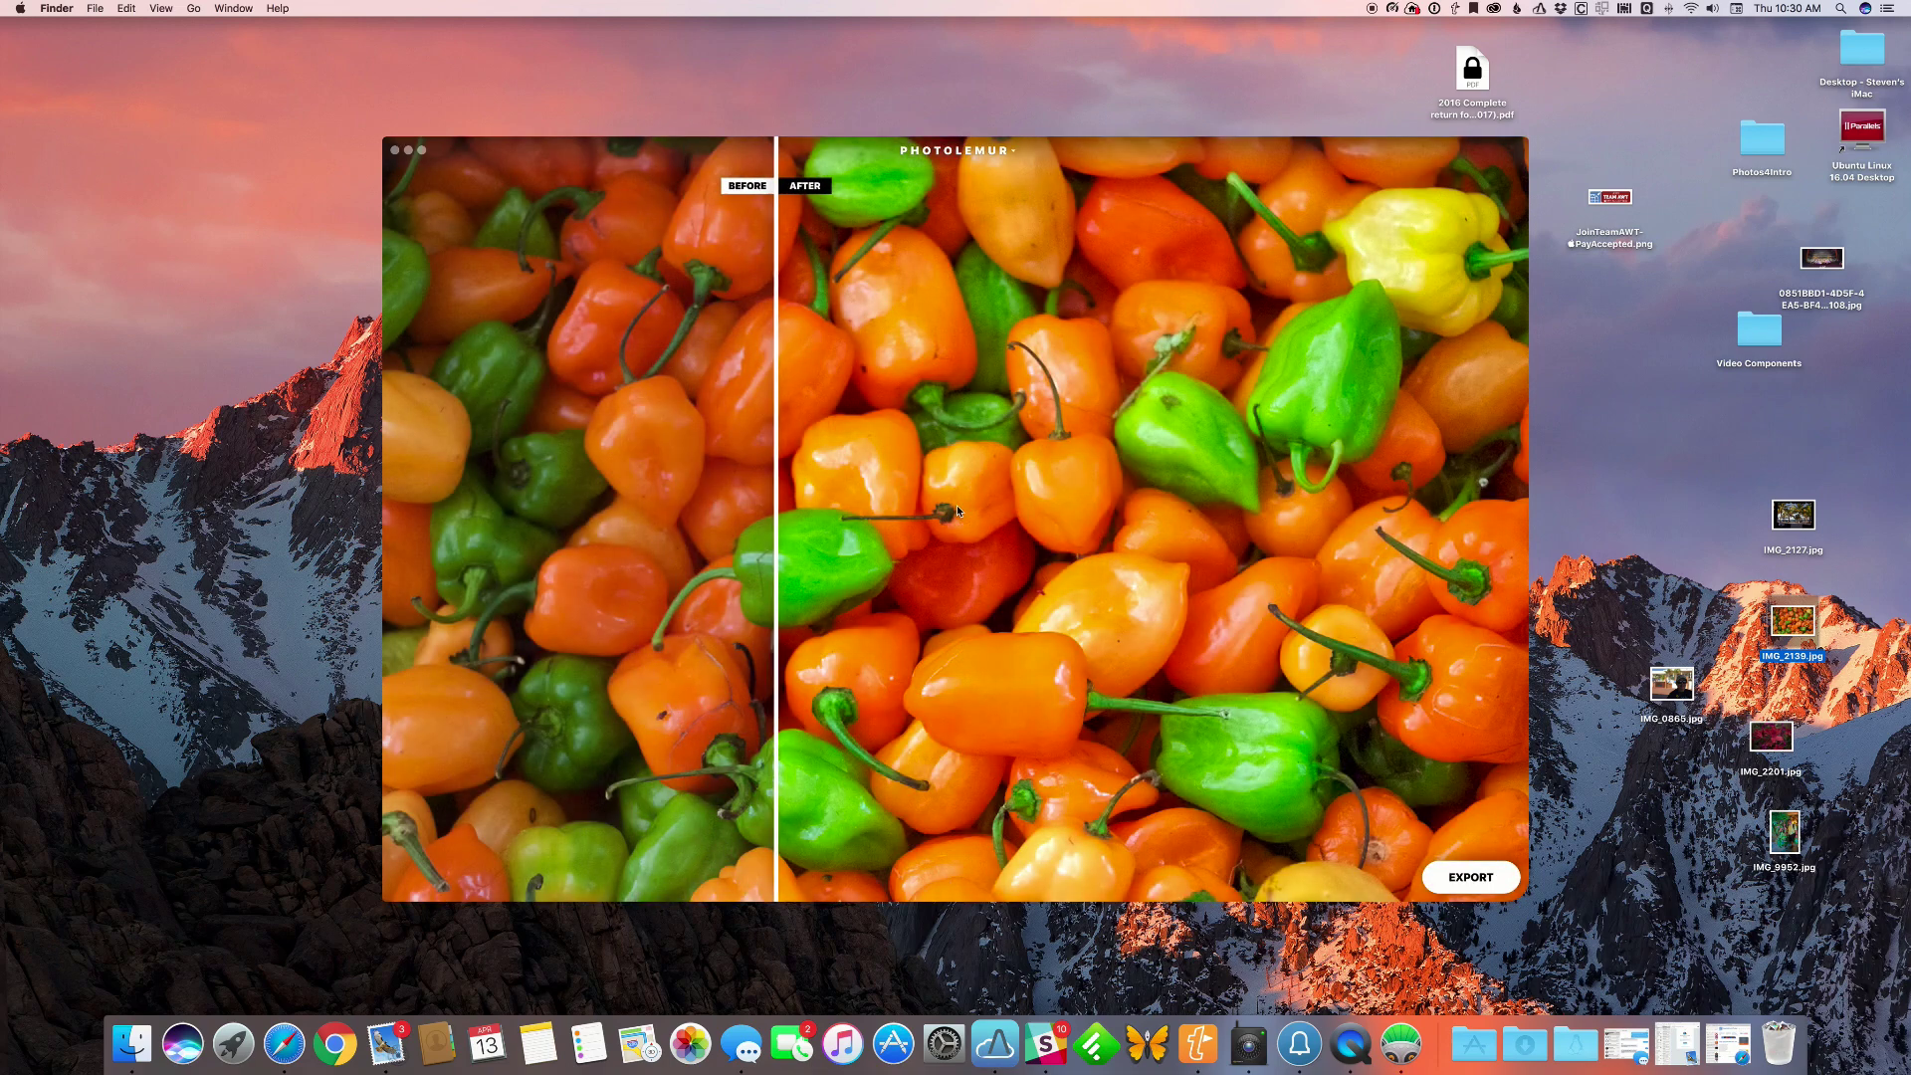
{"action": "left_click", "coordinate": [769, 526]}
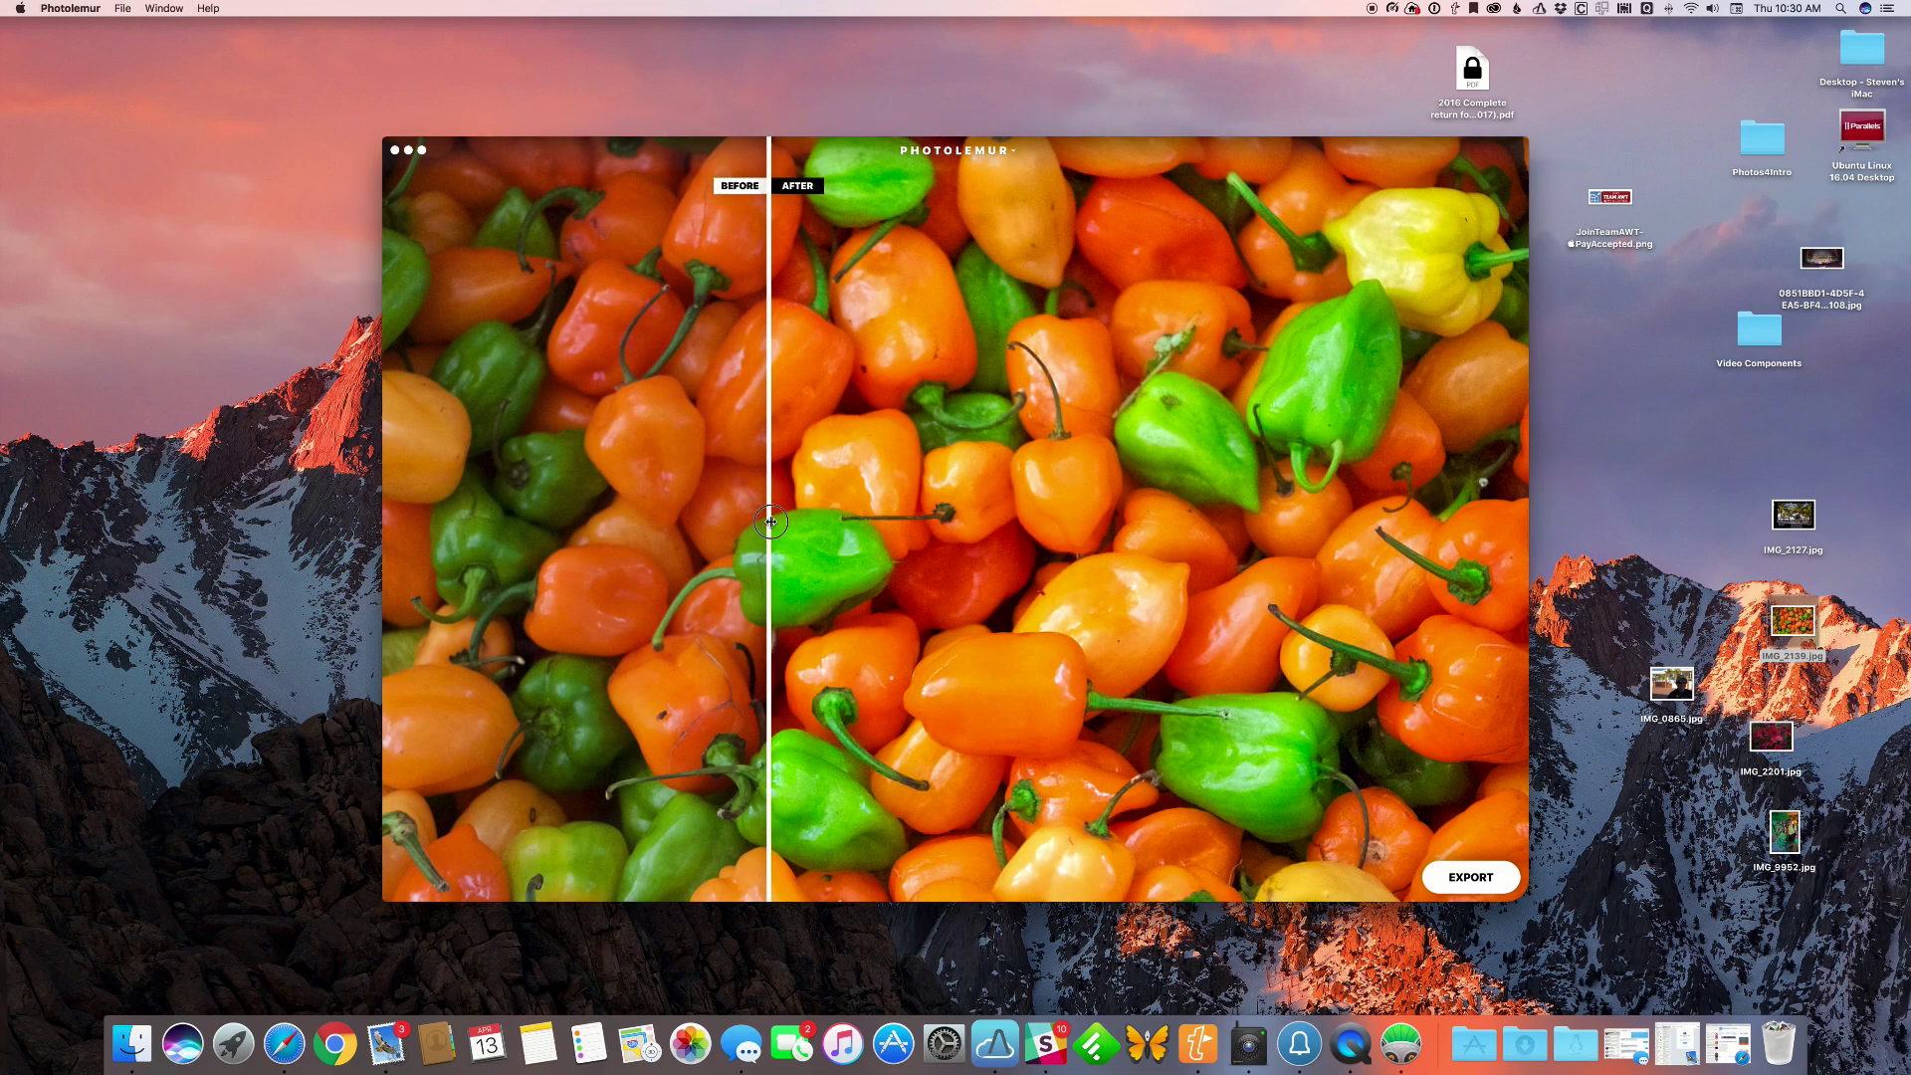
{"action": "left_click_drag", "start_coordinate": [769, 535], "coordinate": [1391, 560]}
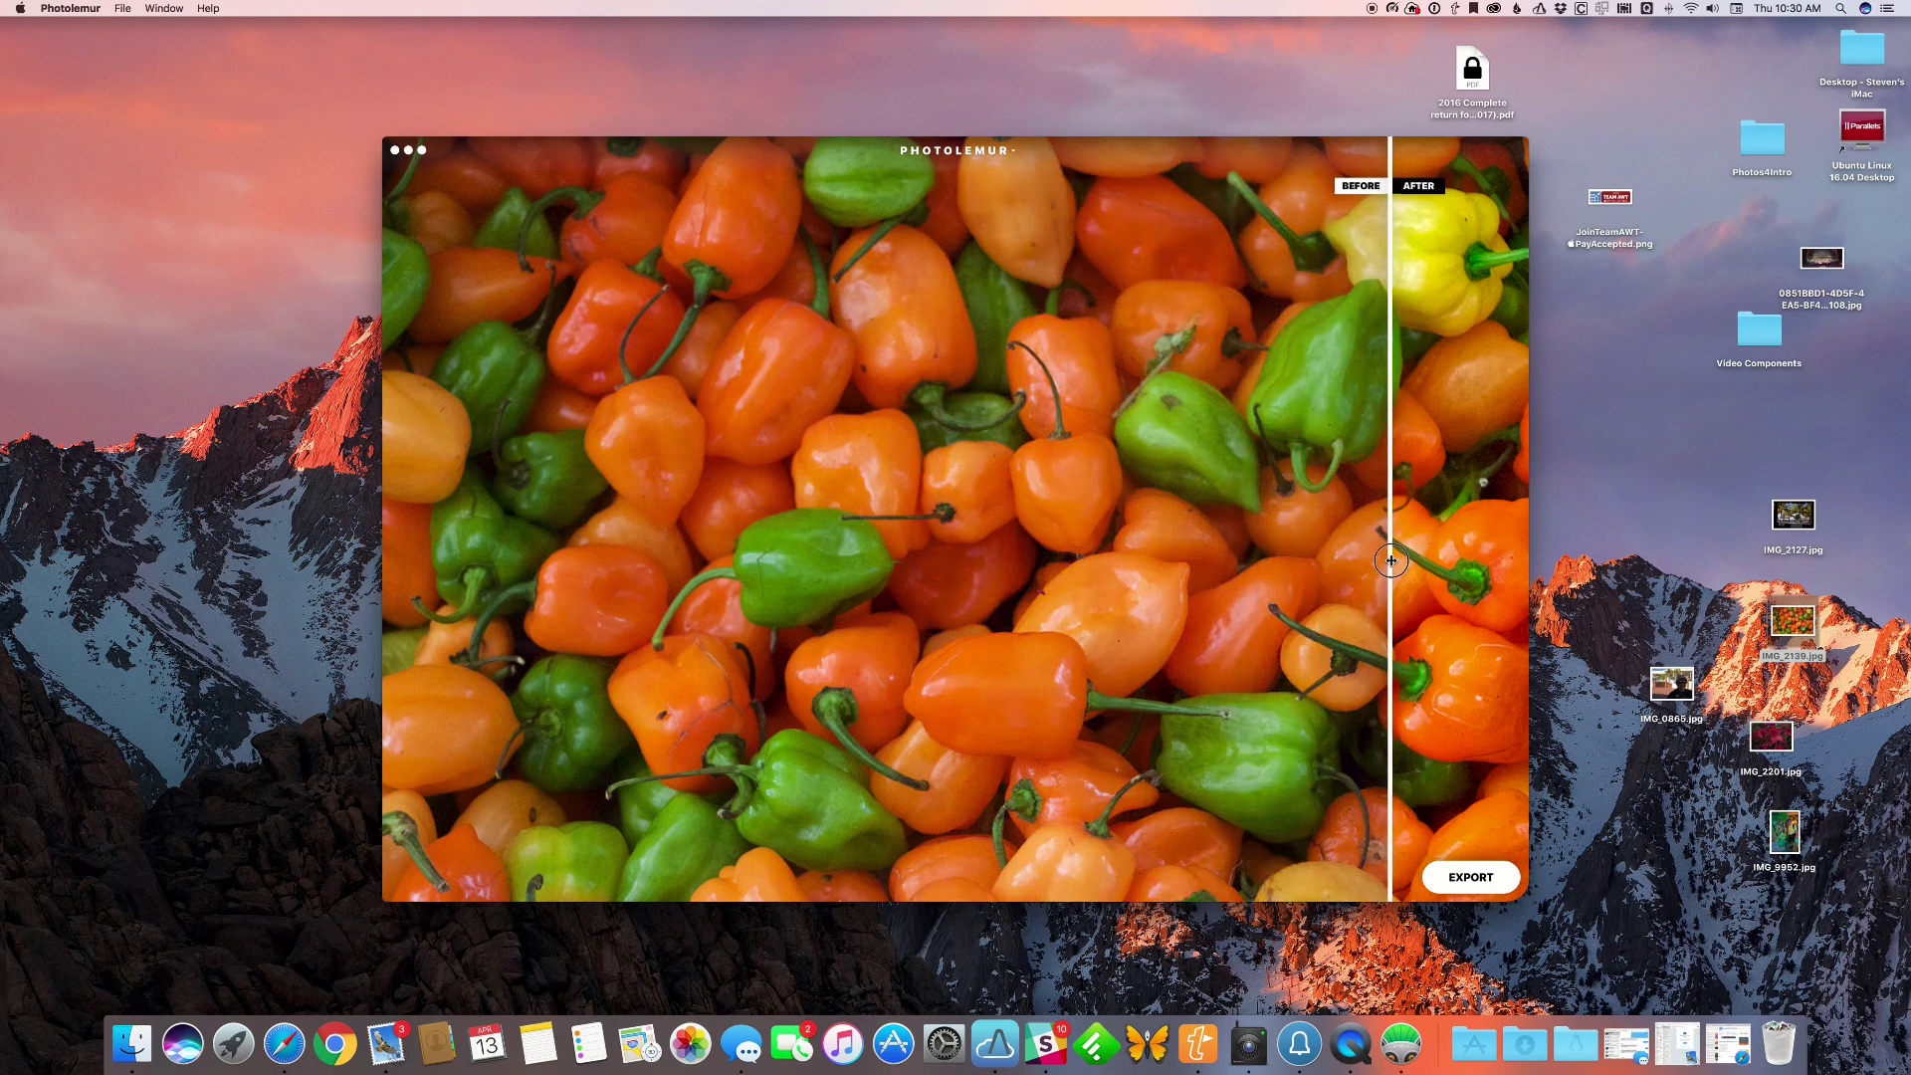
{"action": "left_click_drag", "start_coordinate": [1390, 561], "coordinate": [1019, 629]}
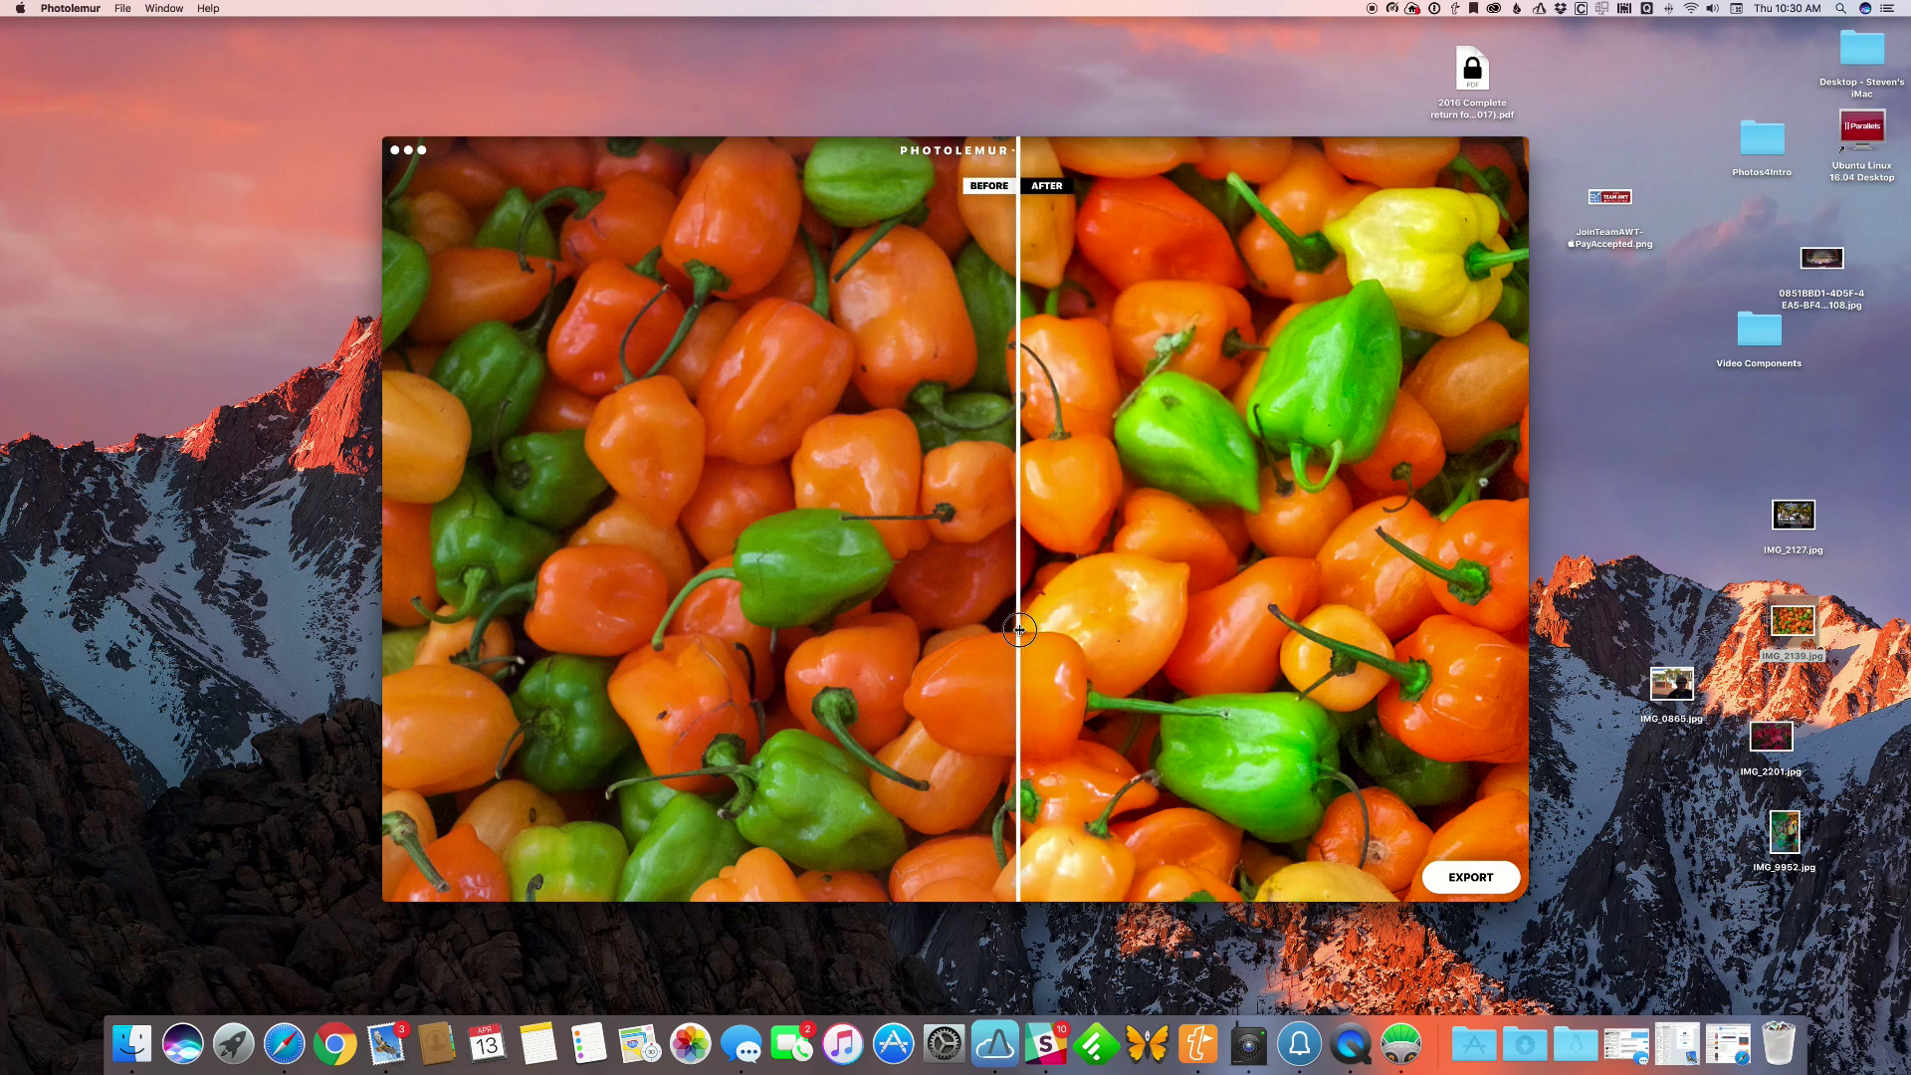
{"action": "left_click", "coordinate": [394, 150]}
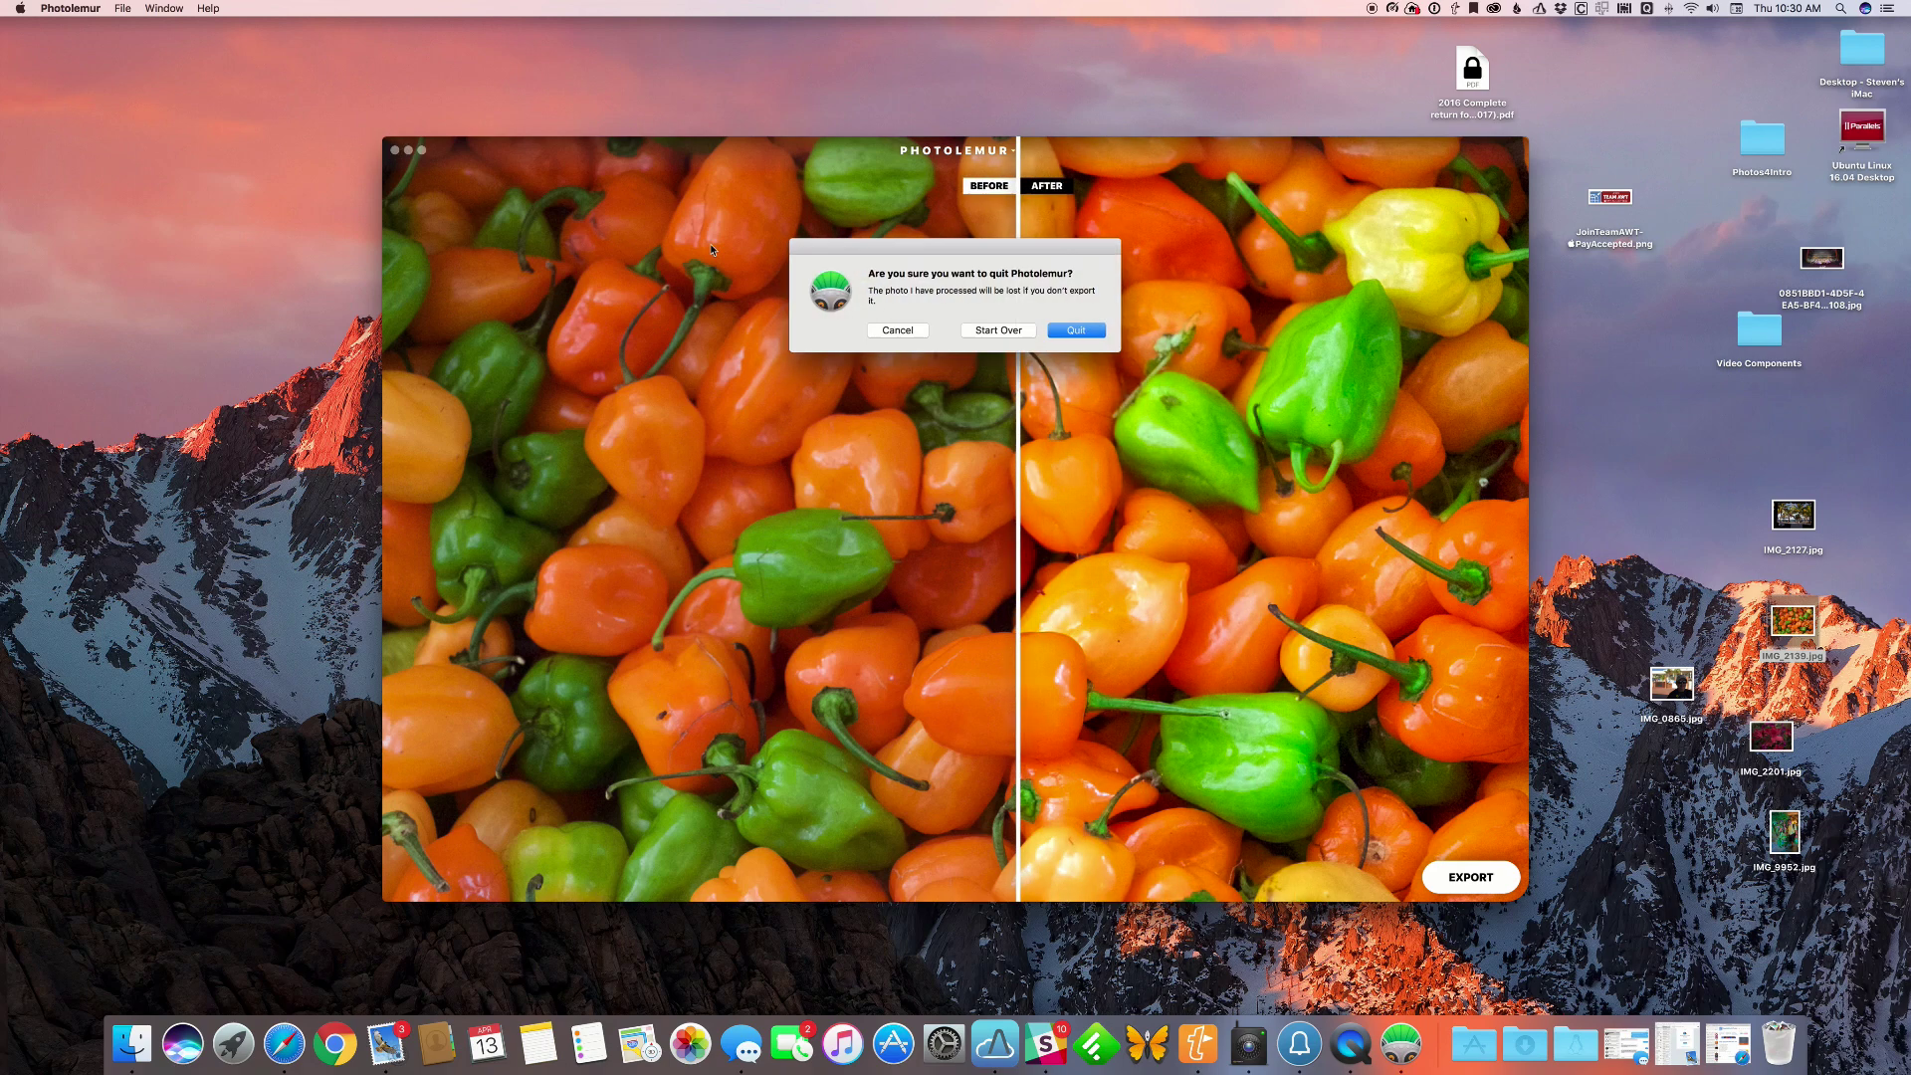
Step: Discard the pepper photo and auto-enhance the azalea photo IMG_2201.jpg with a before/after split
{"action": "left_click", "coordinate": [999, 330]}
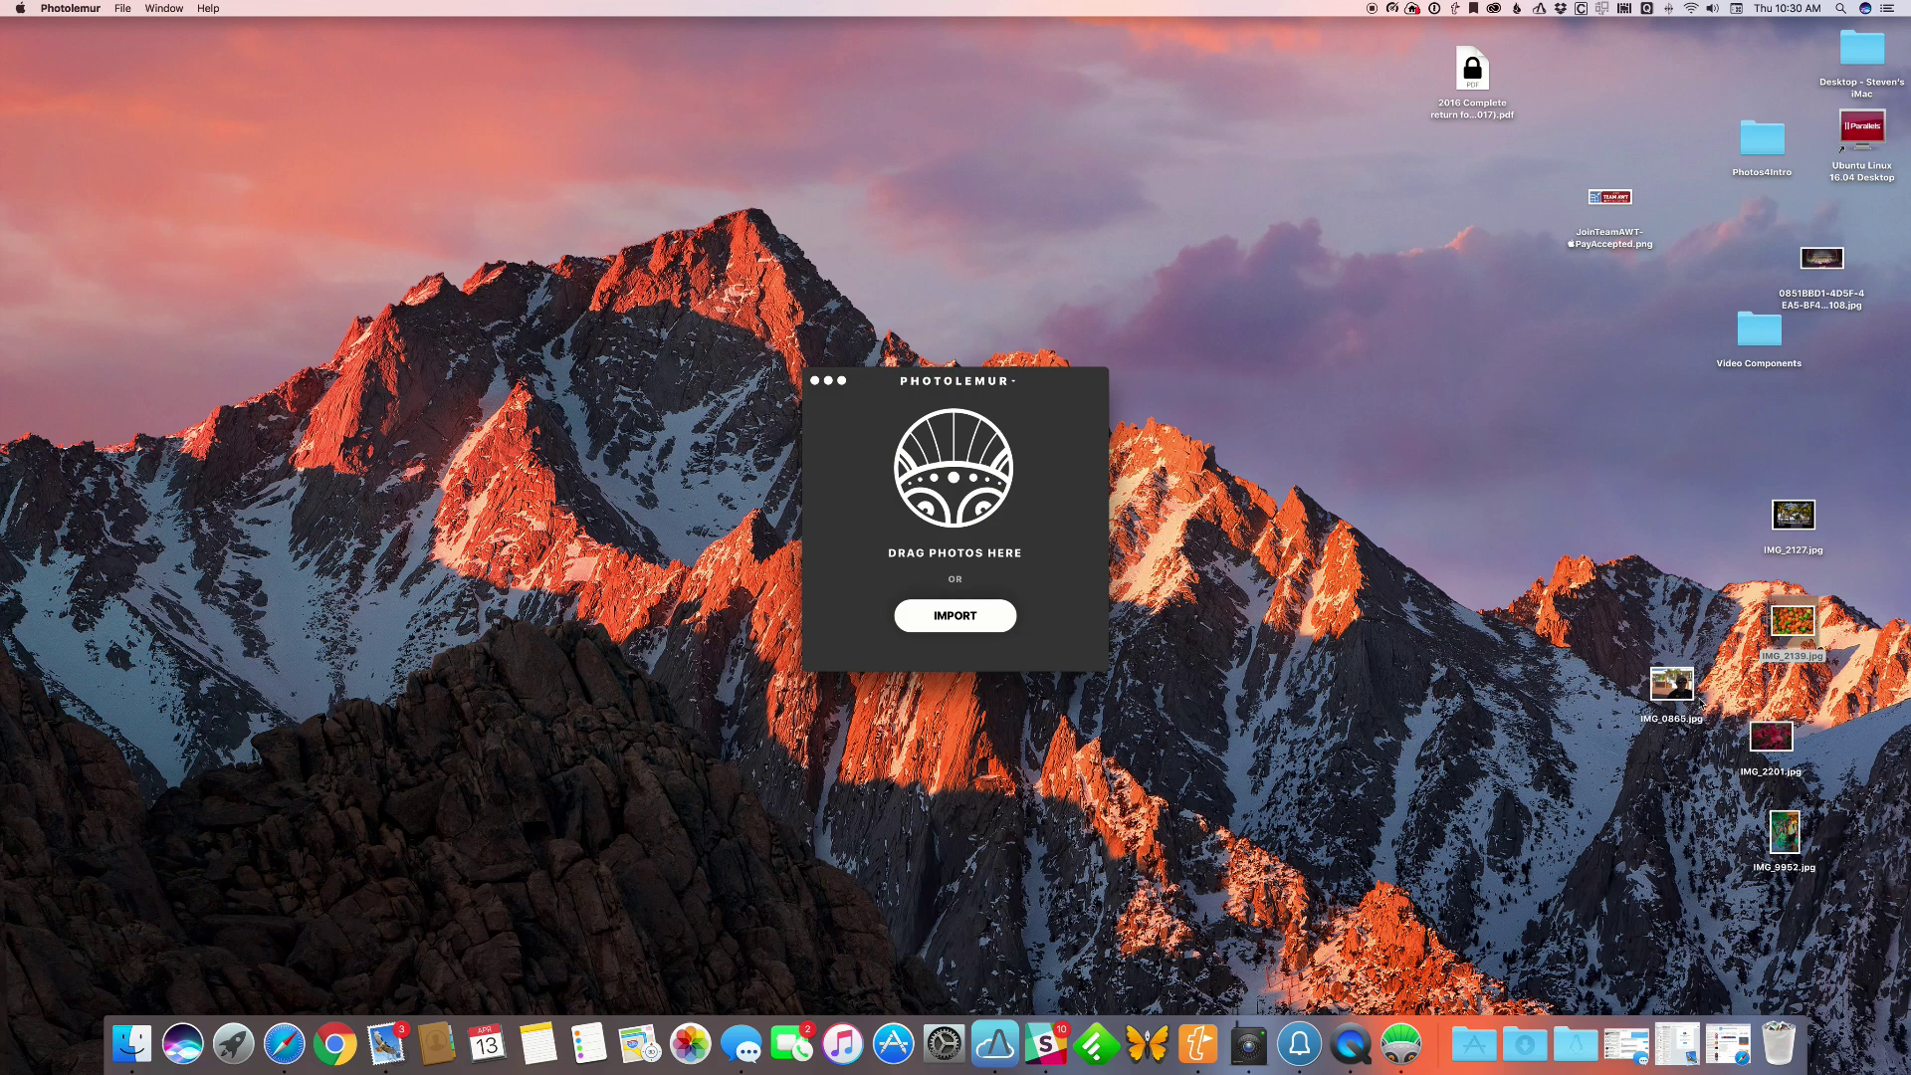
{"action": "left_click_drag", "start_coordinate": [1779, 741], "coordinate": [974, 503]}
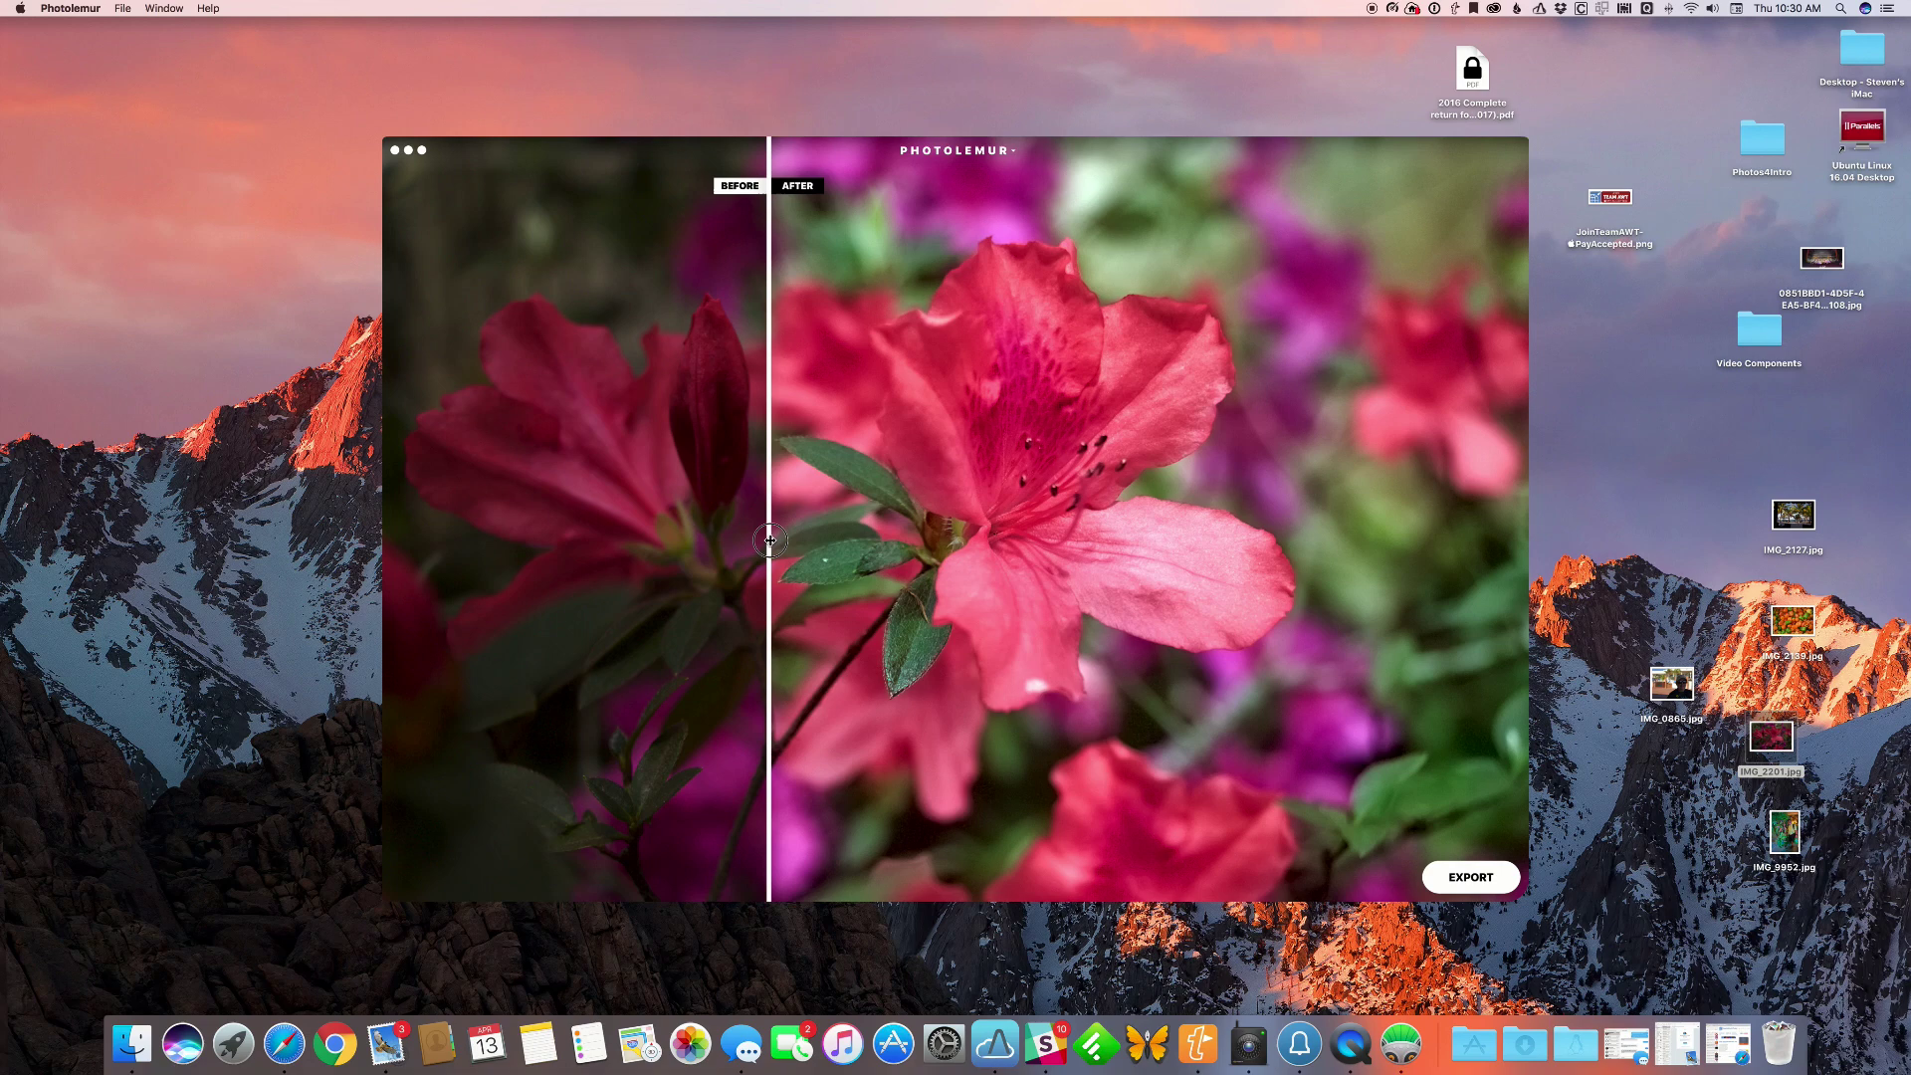
{"action": "left_click_drag", "start_coordinate": [772, 541], "coordinate": [555, 607]}
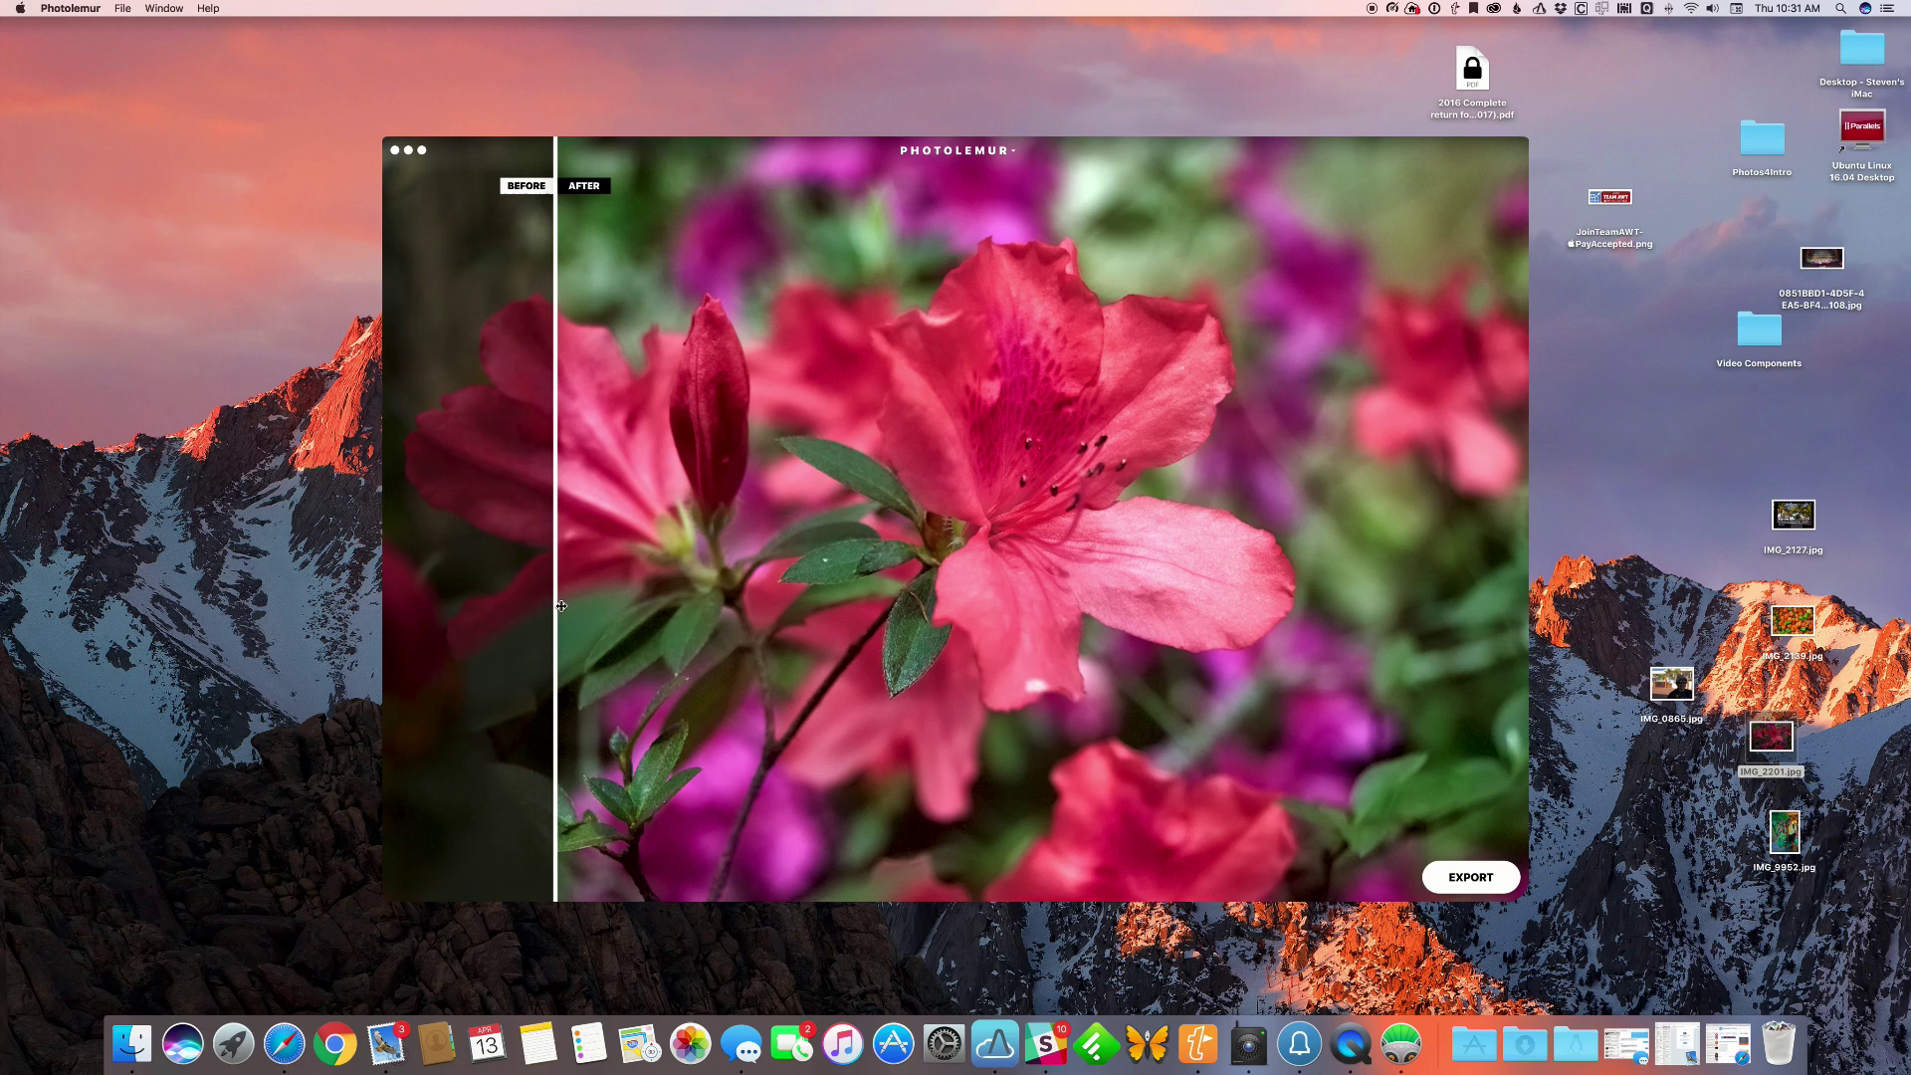
Step: Compare the azalea photo's original and enhanced halves, then close it and Start Over
{"action": "left_click_drag", "start_coordinate": [554, 606], "coordinate": [852, 658]}
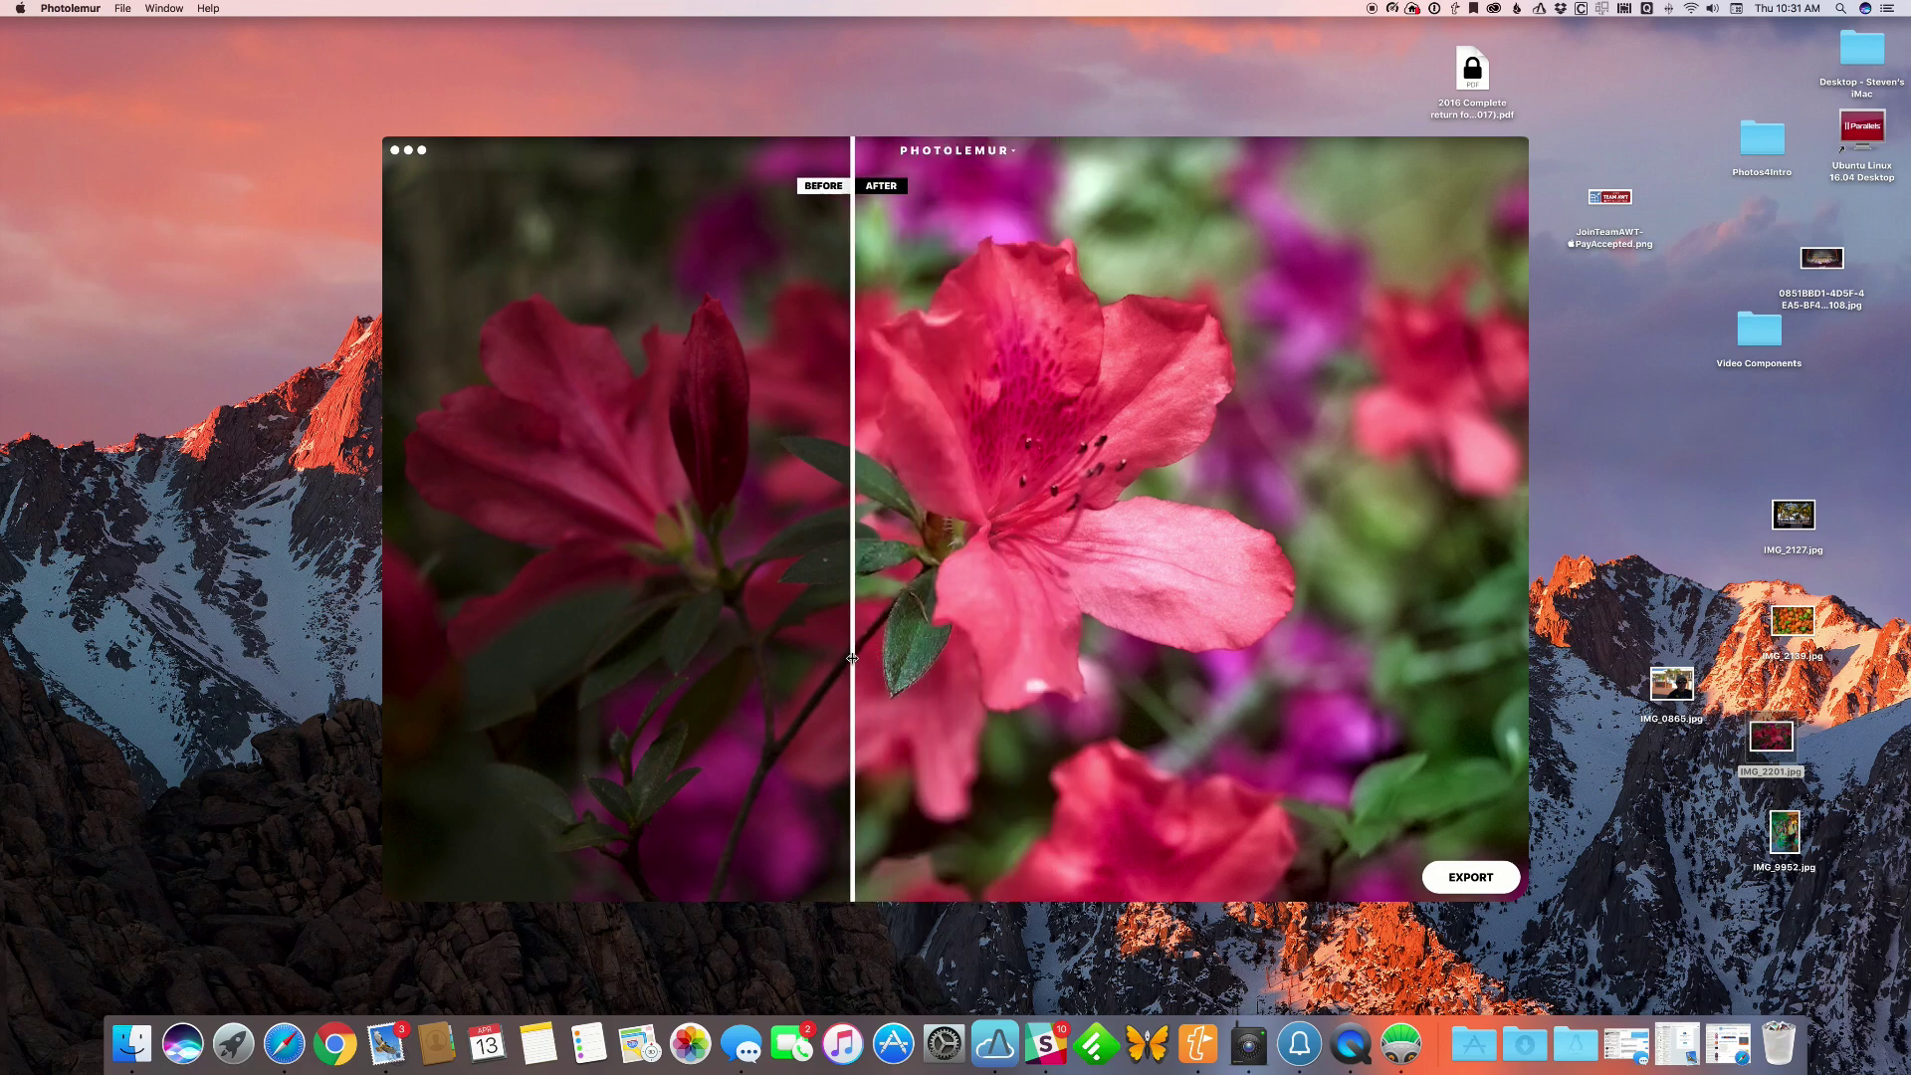
{"action": "left_click", "coordinate": [396, 153]}
{"action": "left_click", "coordinate": [991, 328]}
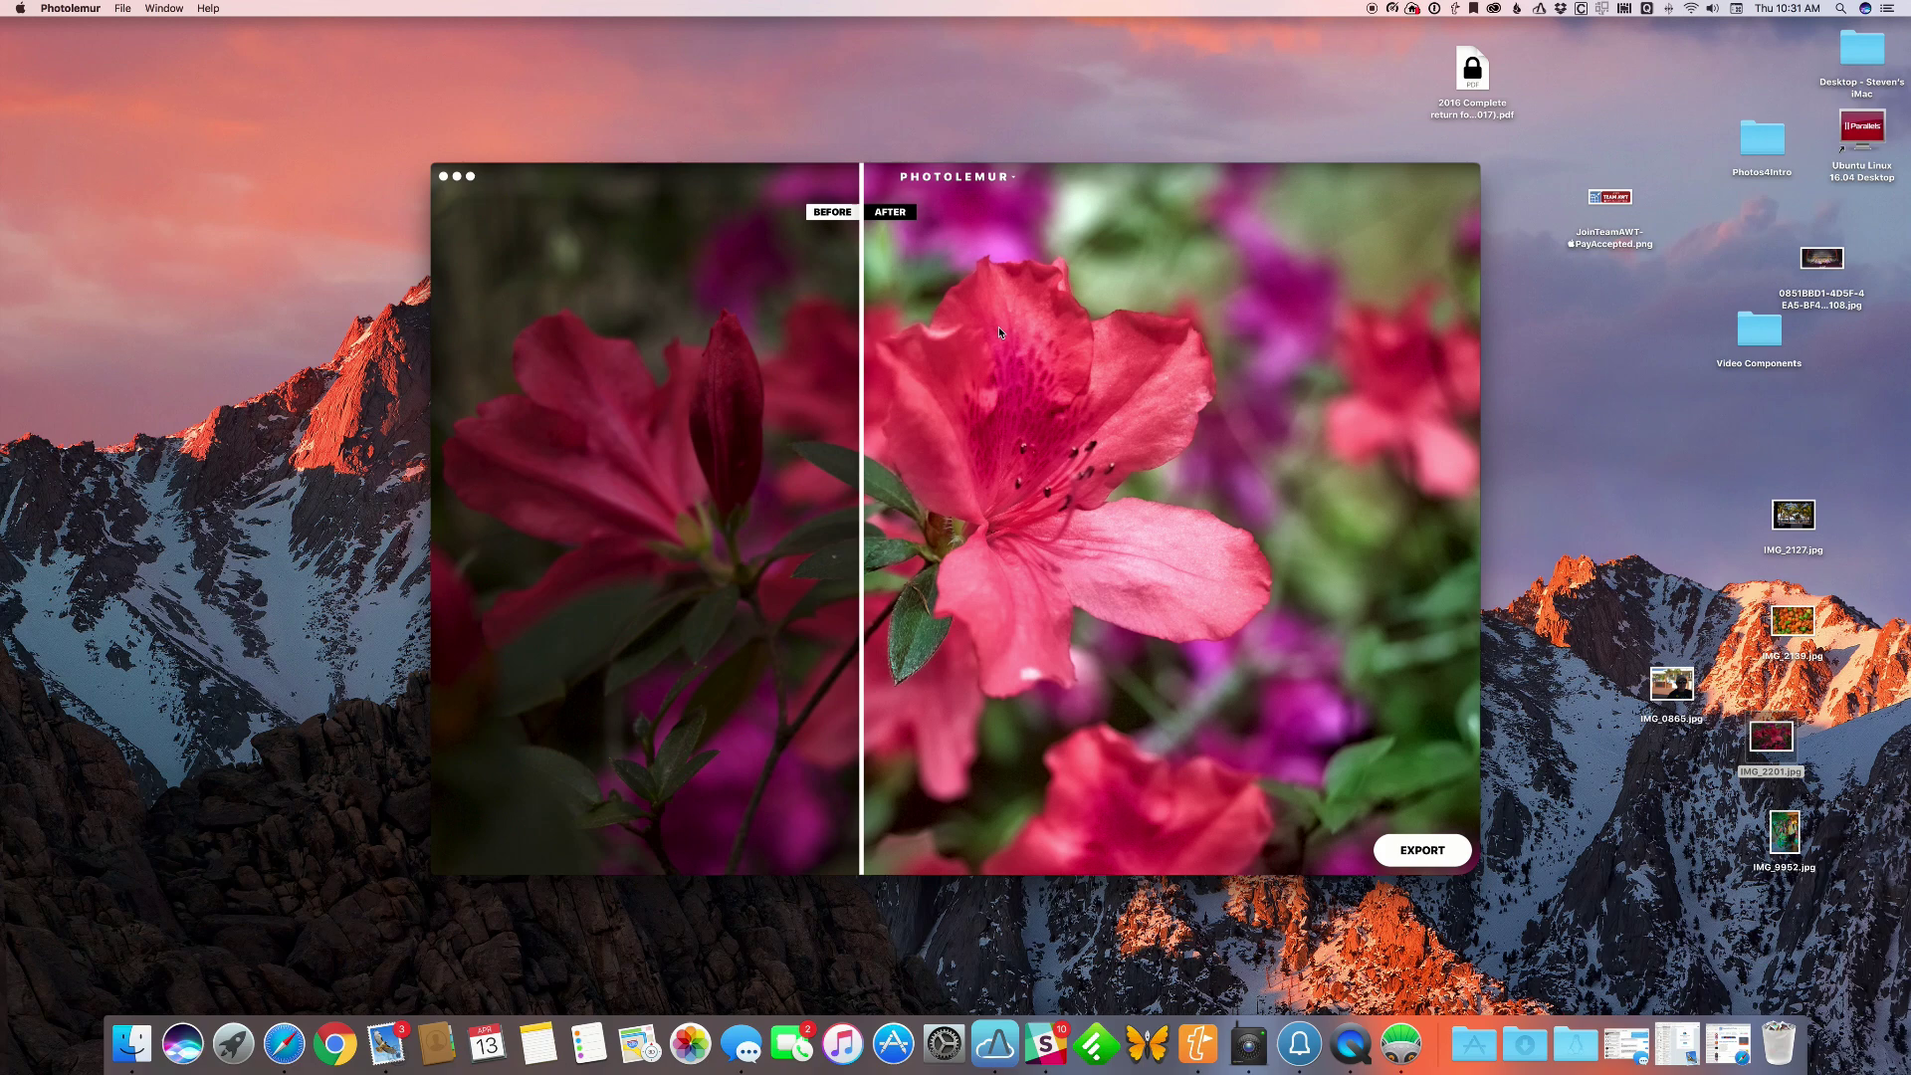
{"action": "left_click", "coordinate": [1613, 624]}
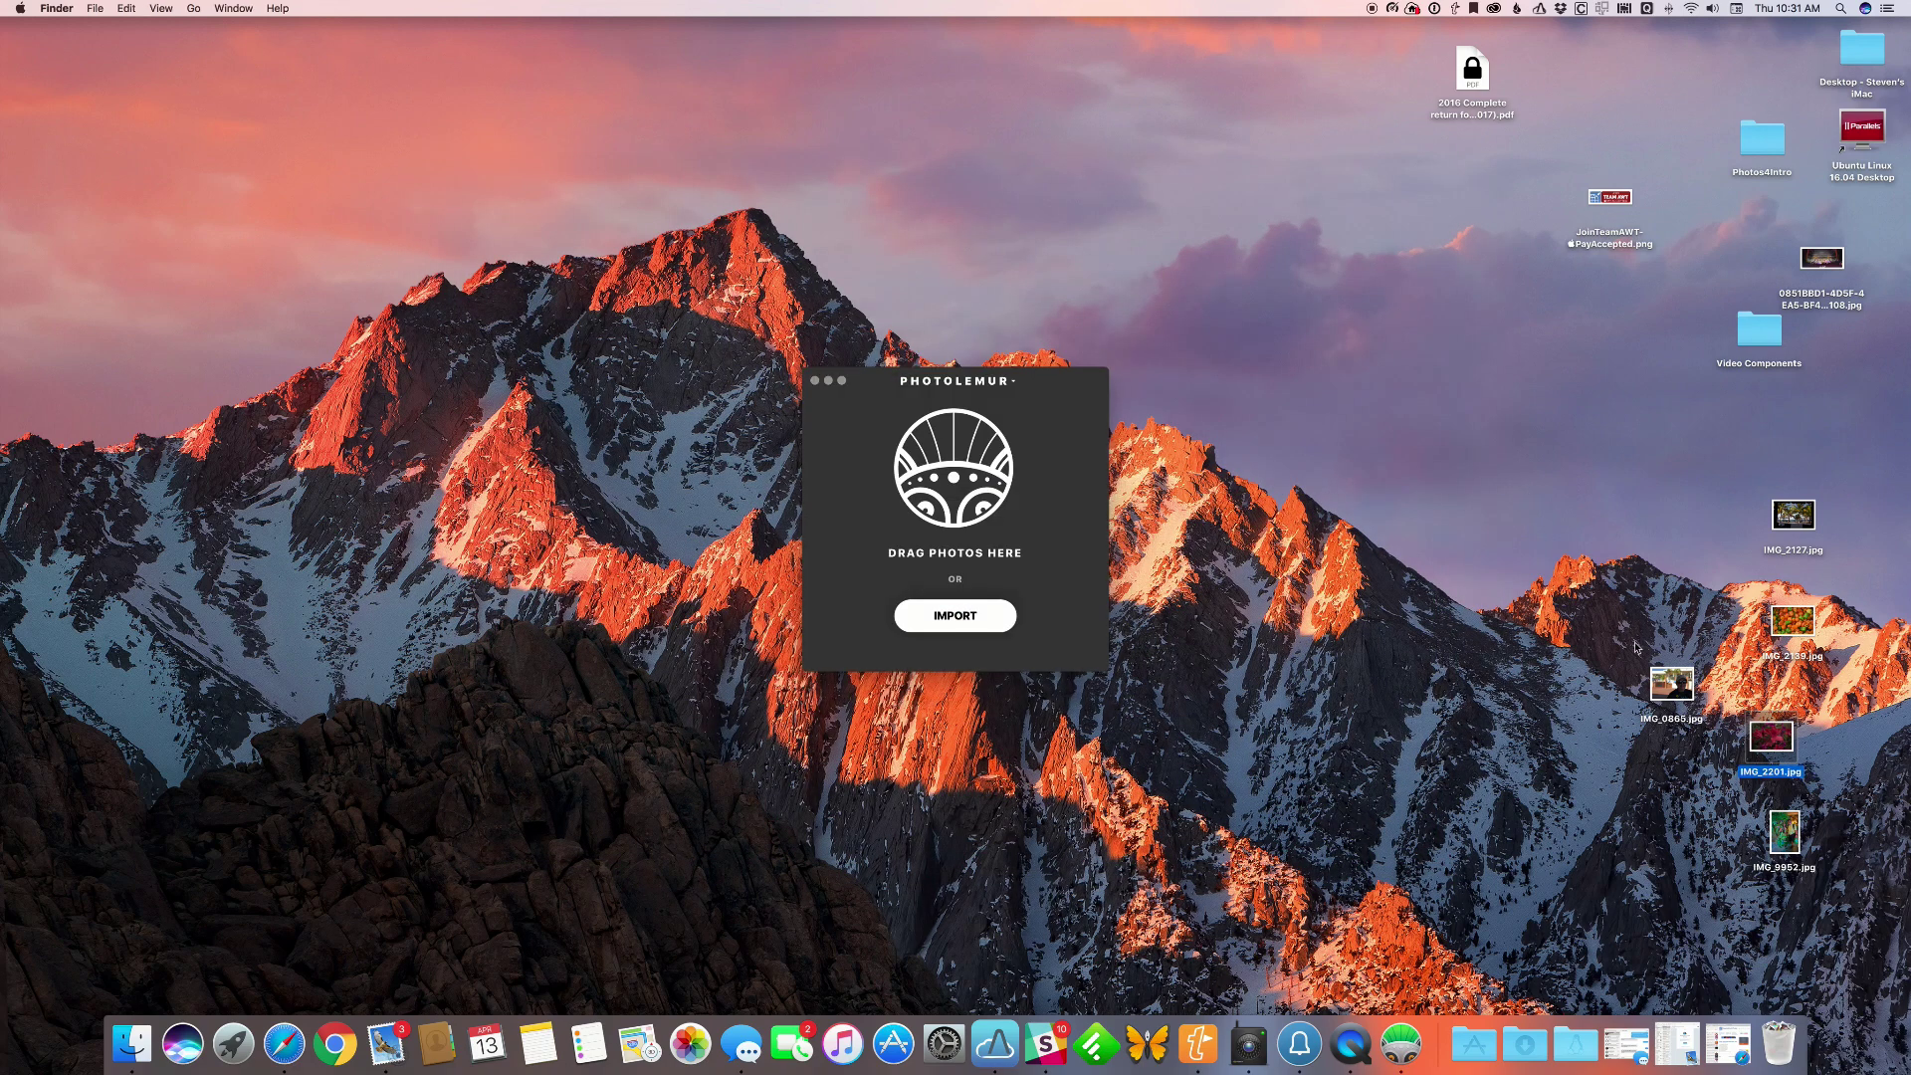
Step: Auto-enhance the carnival photo IMG_9952.jpg and slide the before/after split back and forth
{"action": "left_click_drag", "start_coordinate": [1781, 829], "coordinate": [963, 493]}
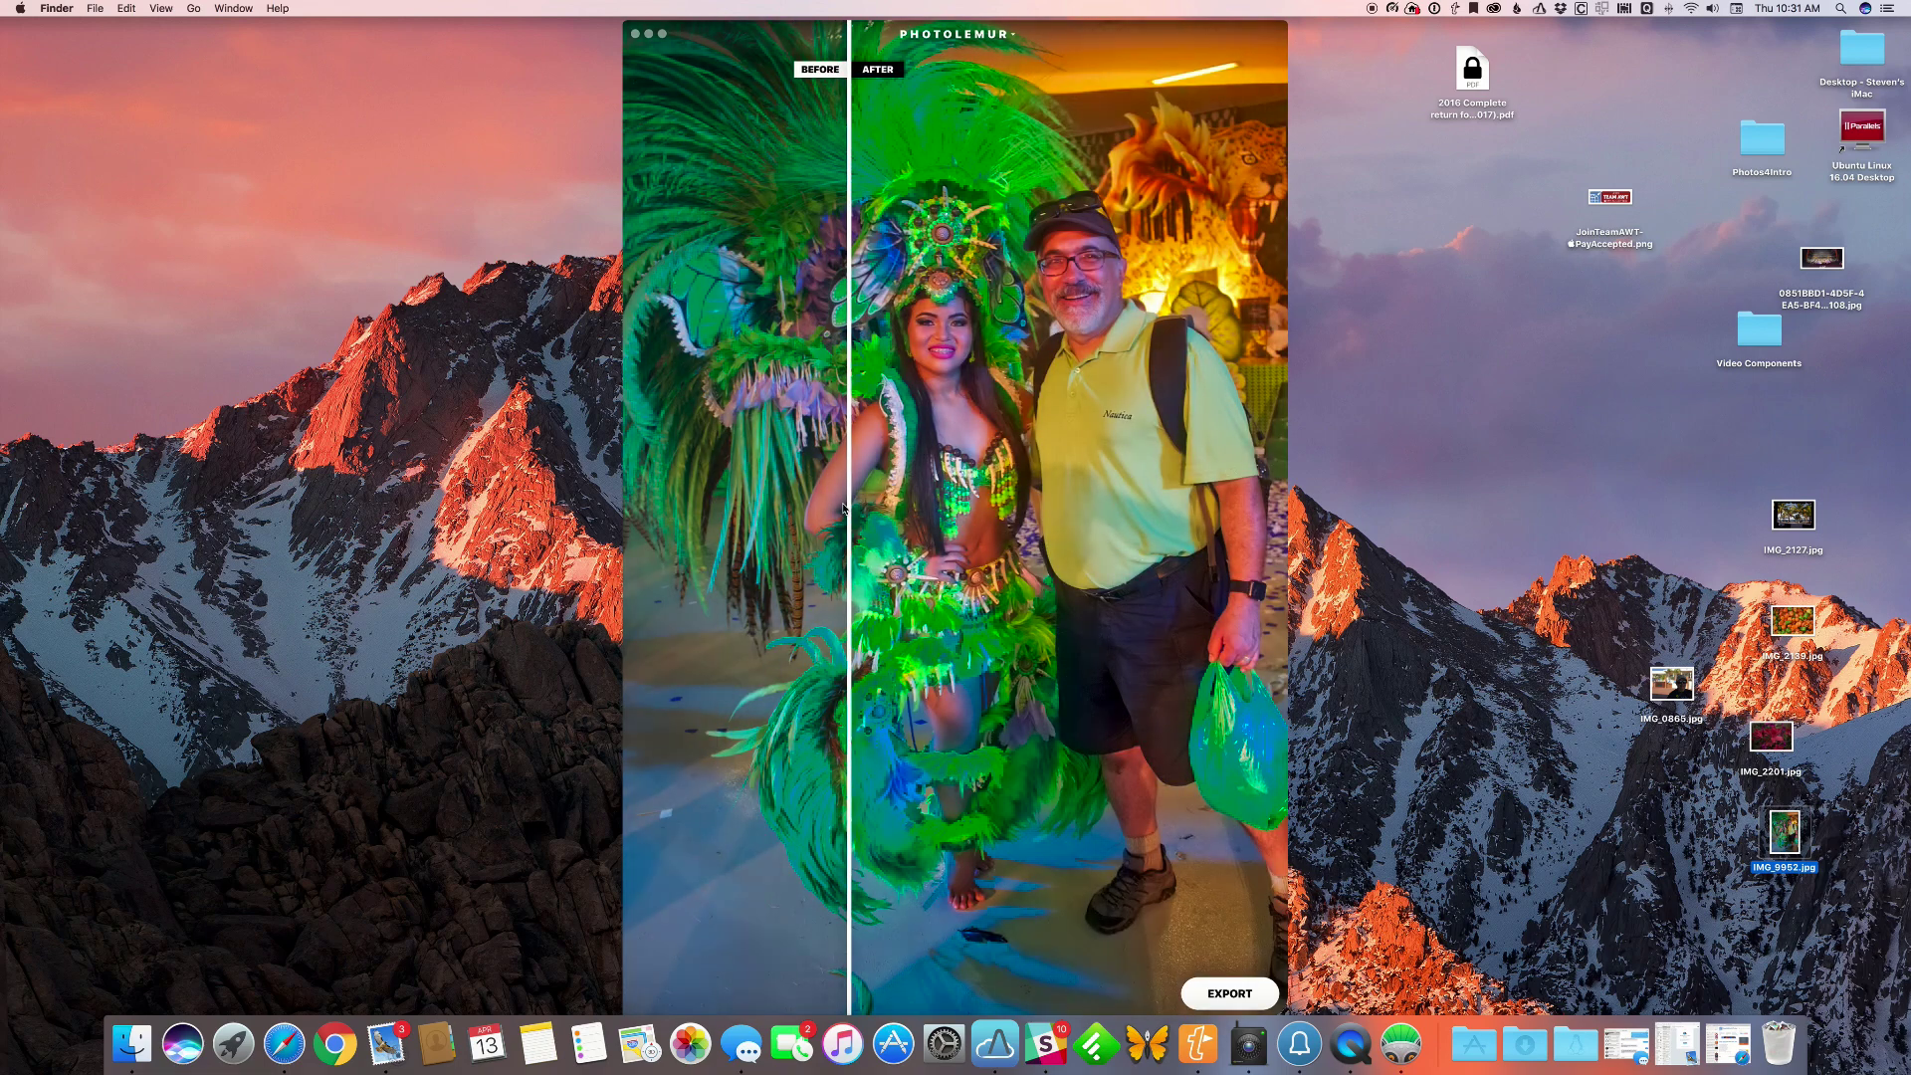
{"action": "left_click", "coordinate": [849, 510]}
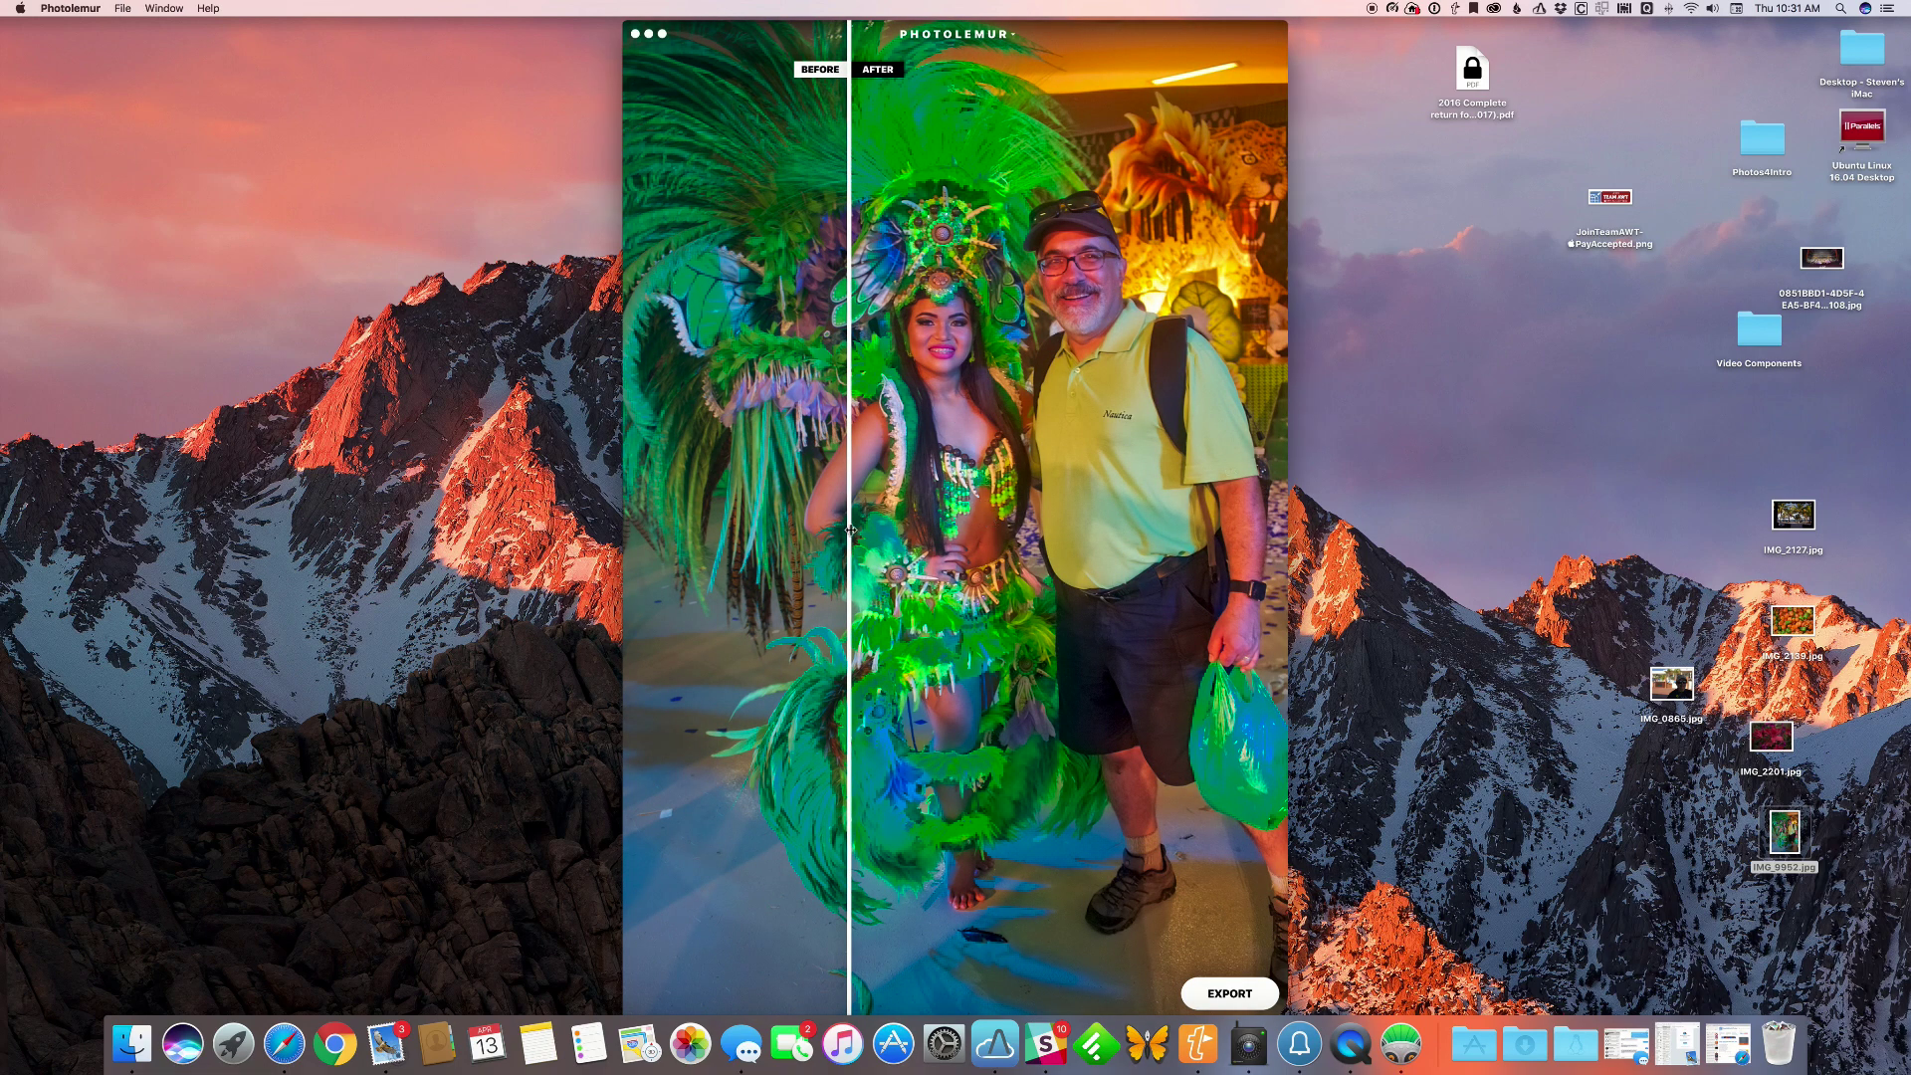
{"action": "left_click_drag", "start_coordinate": [848, 532], "coordinate": [1214, 544]}
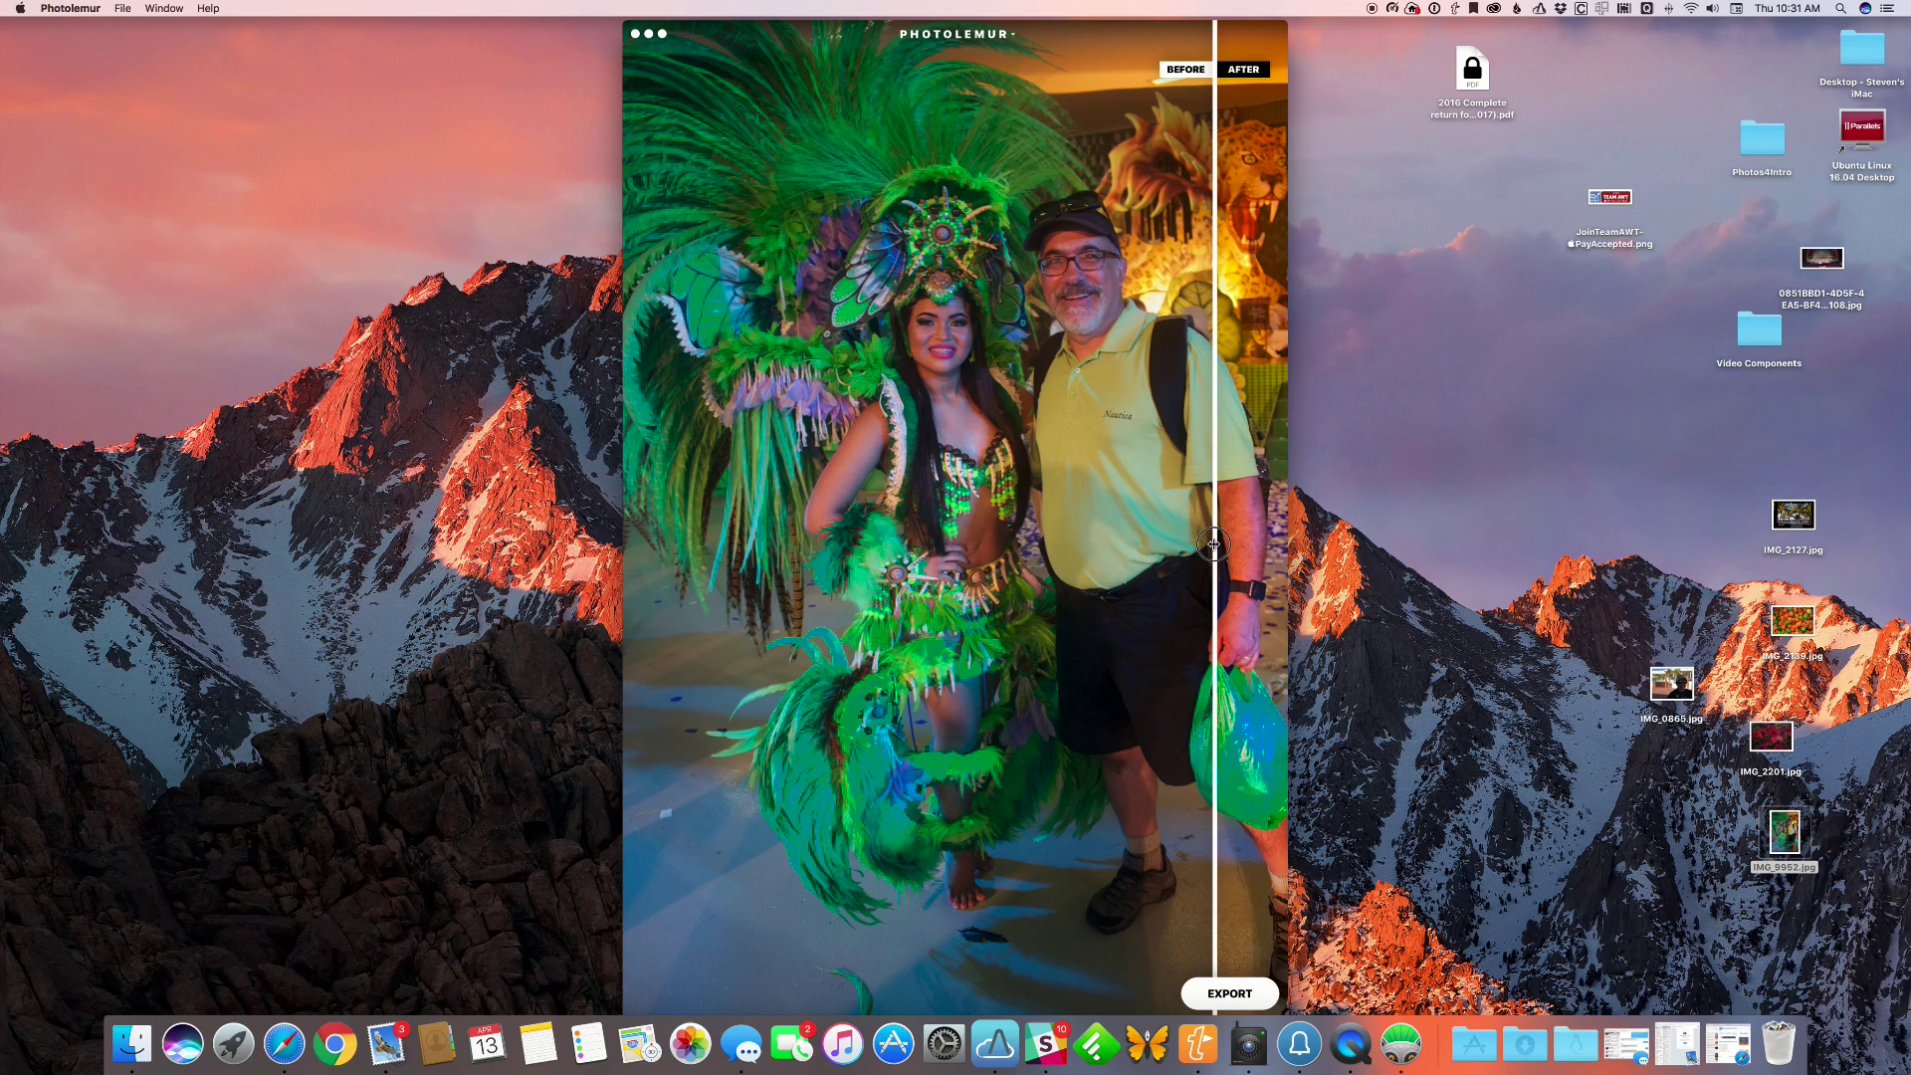
{"action": "left_click_drag", "start_coordinate": [1214, 543], "coordinate": [728, 555]}
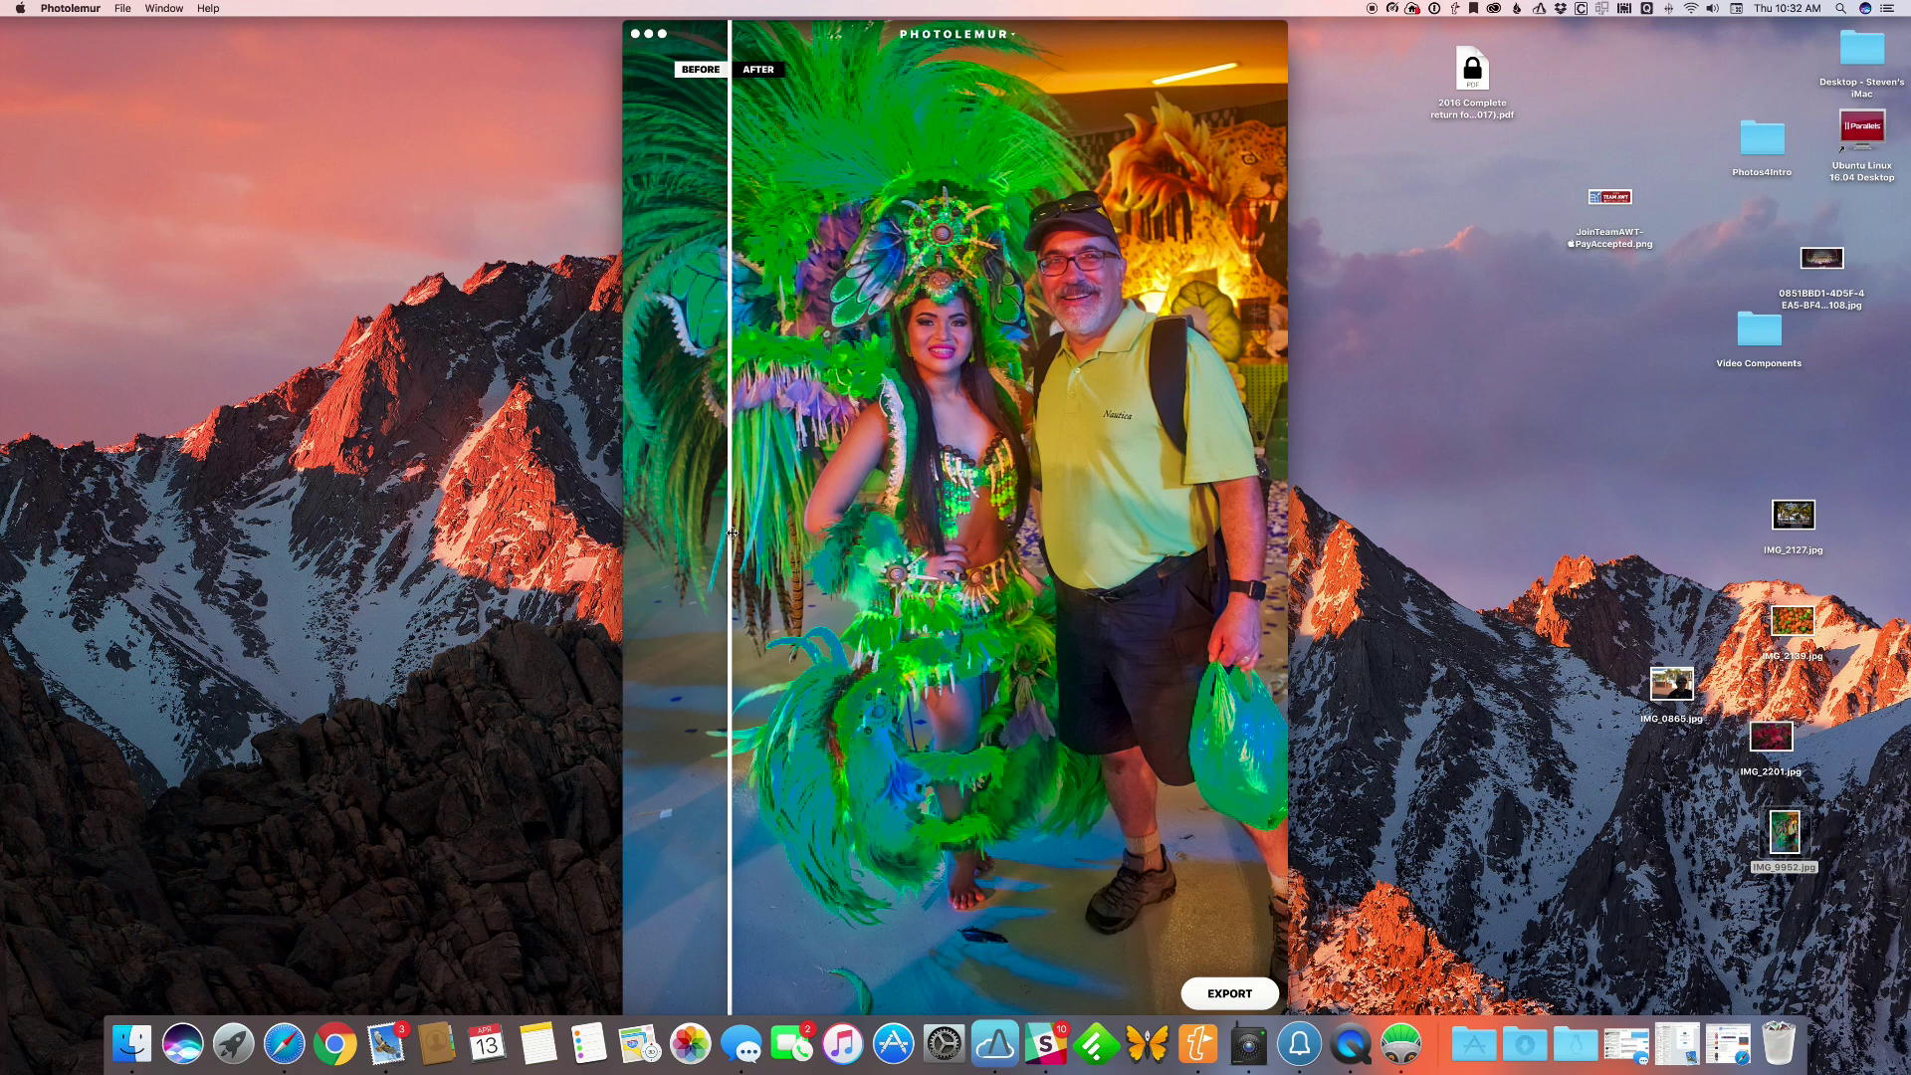
{"action": "left_click_drag", "start_coordinate": [733, 533], "coordinate": [792, 530]}
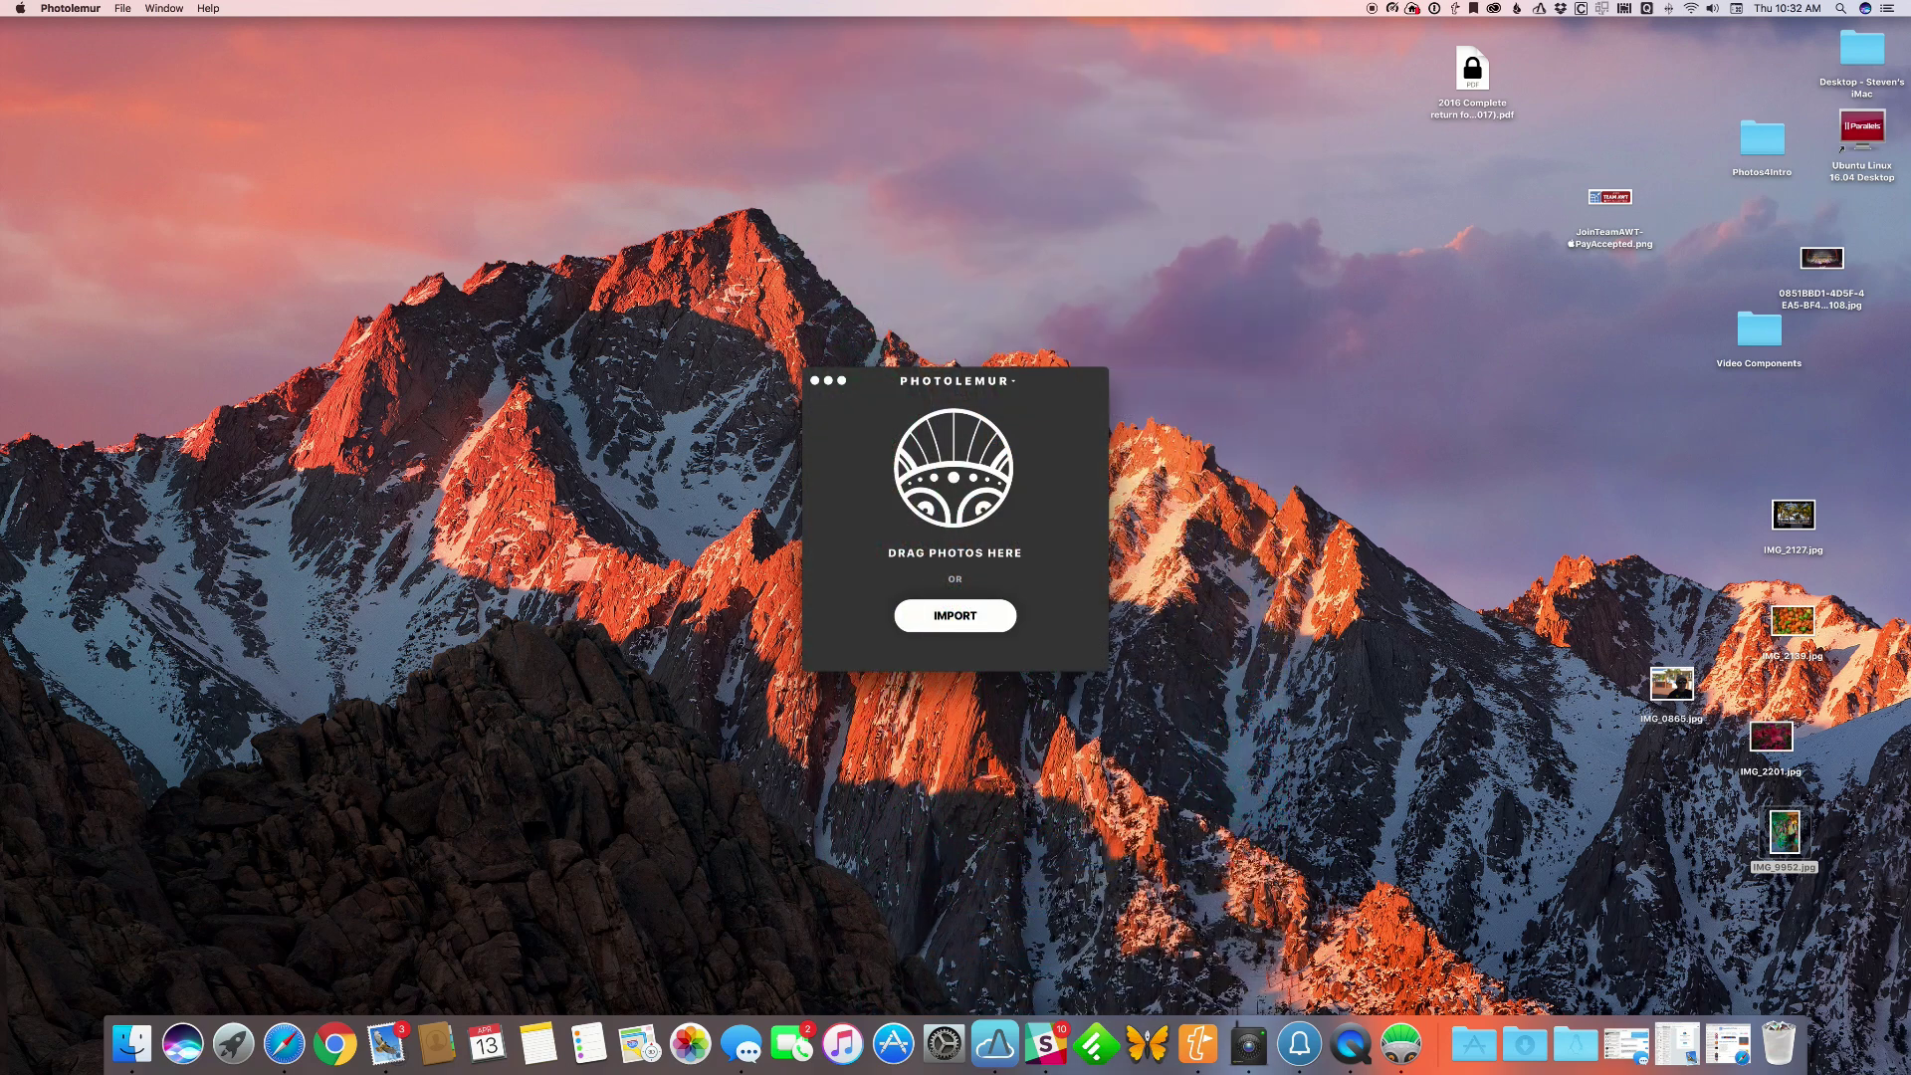
Step: Auto-enhance the poolside portrait IMG_0865.jpg and compare original and enhanced with the slider
{"action": "left_click", "coordinate": [1683, 678]}
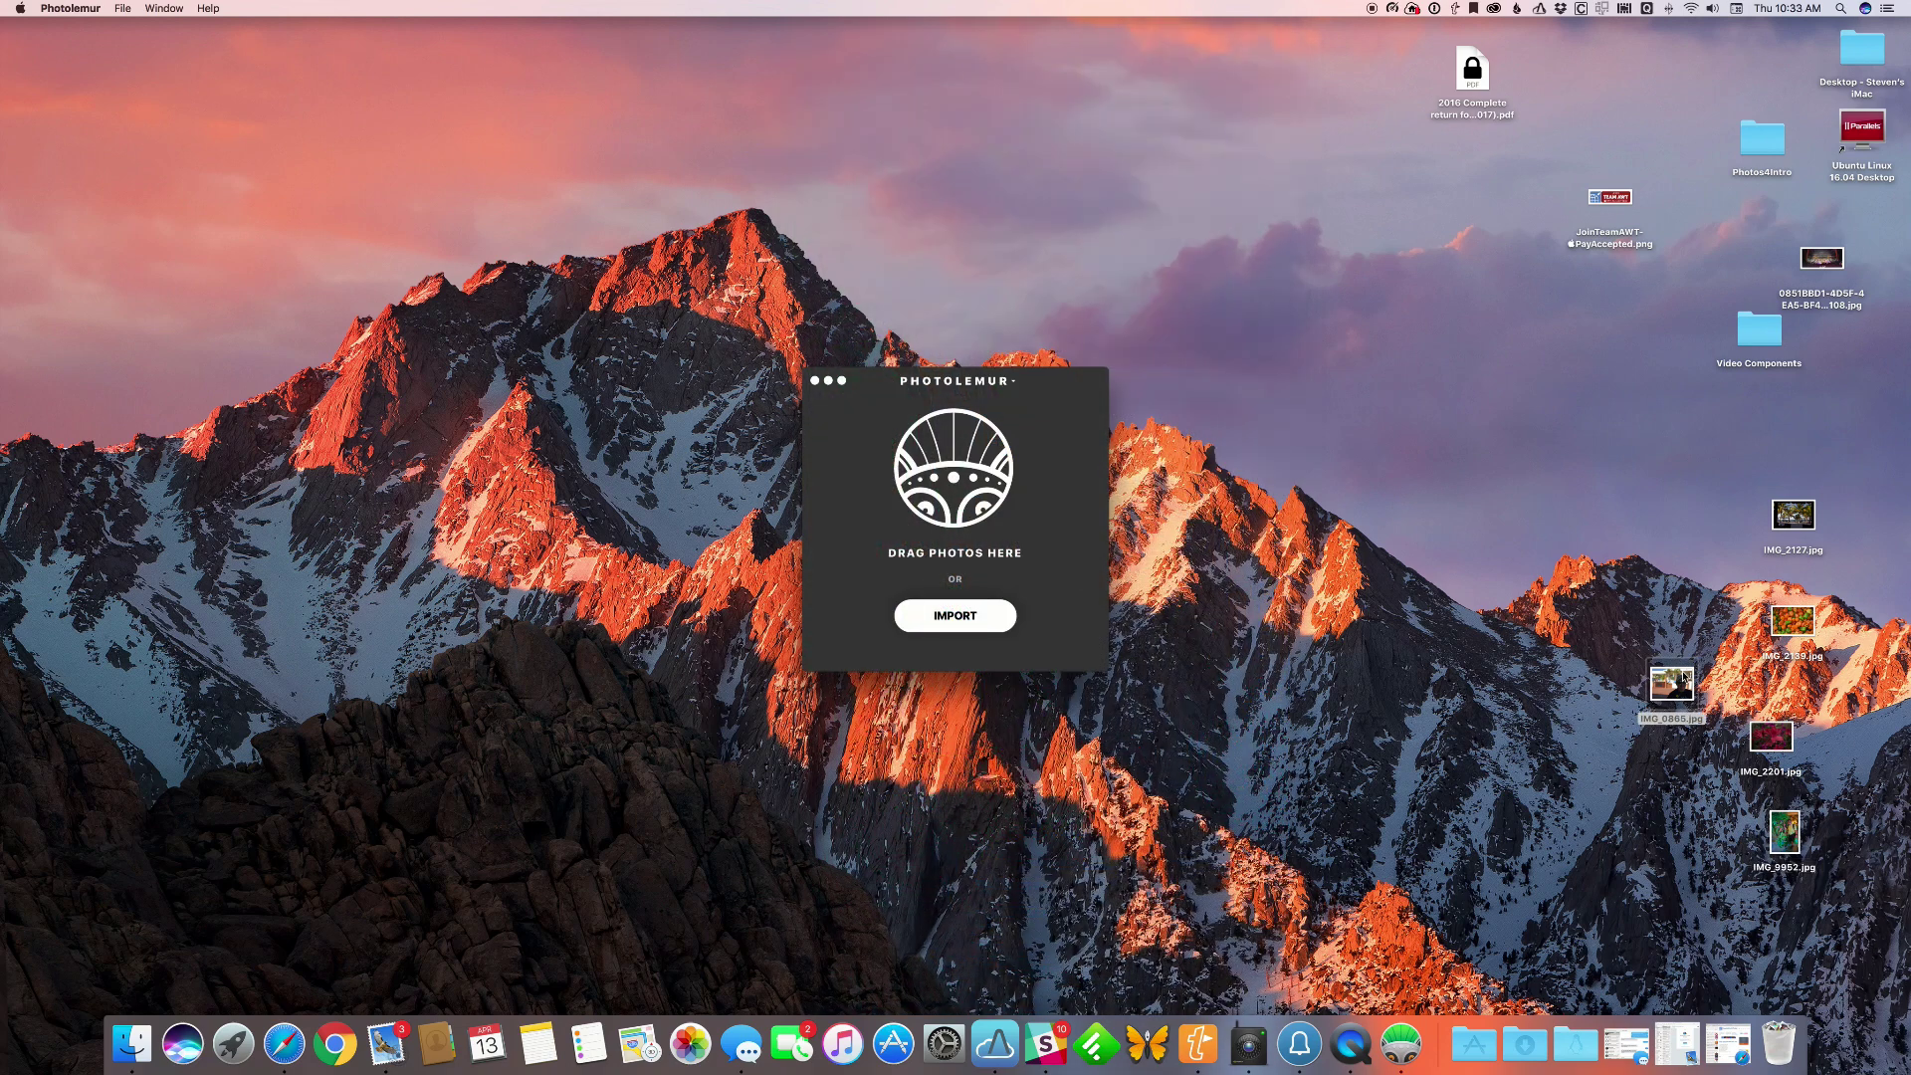
{"action": "left_click_drag", "start_coordinate": [1682, 678], "coordinate": [965, 487]}
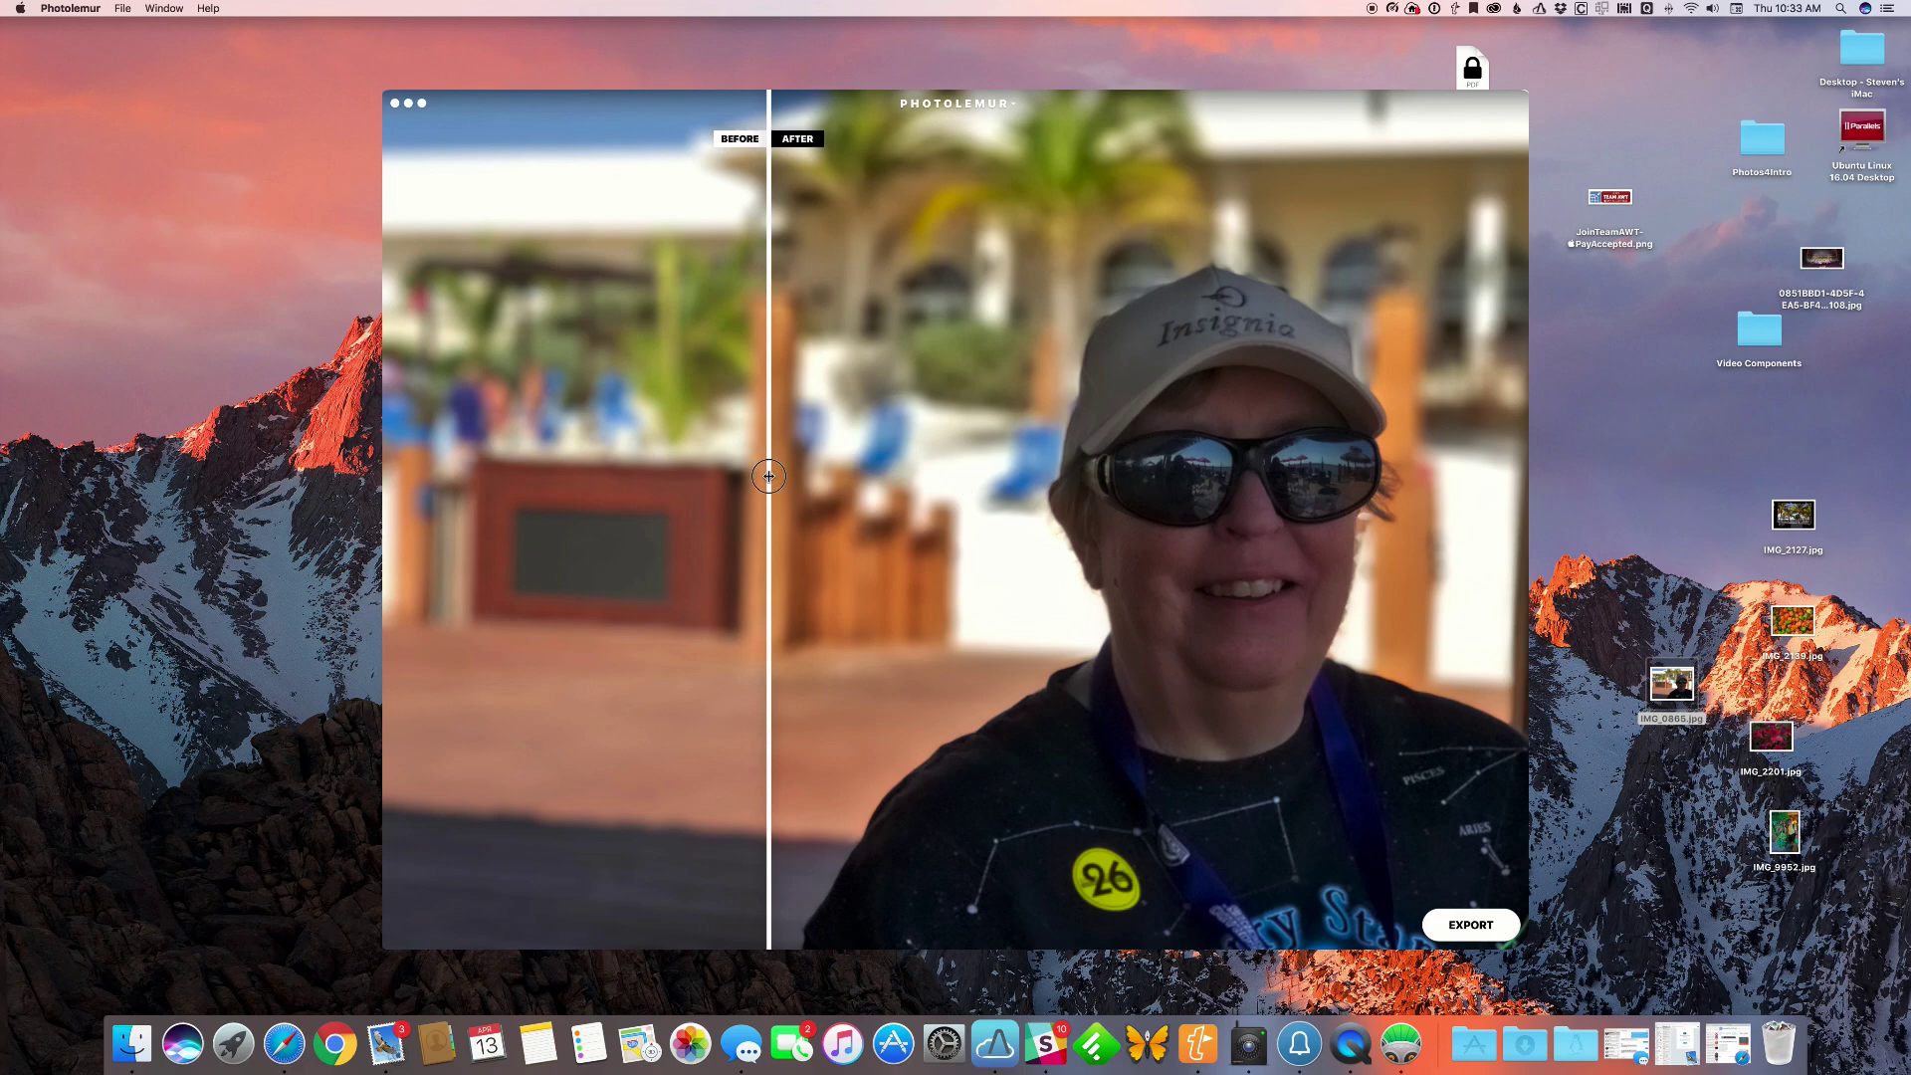
{"action": "left_click_drag", "start_coordinate": [768, 476], "coordinate": [1255, 505]}
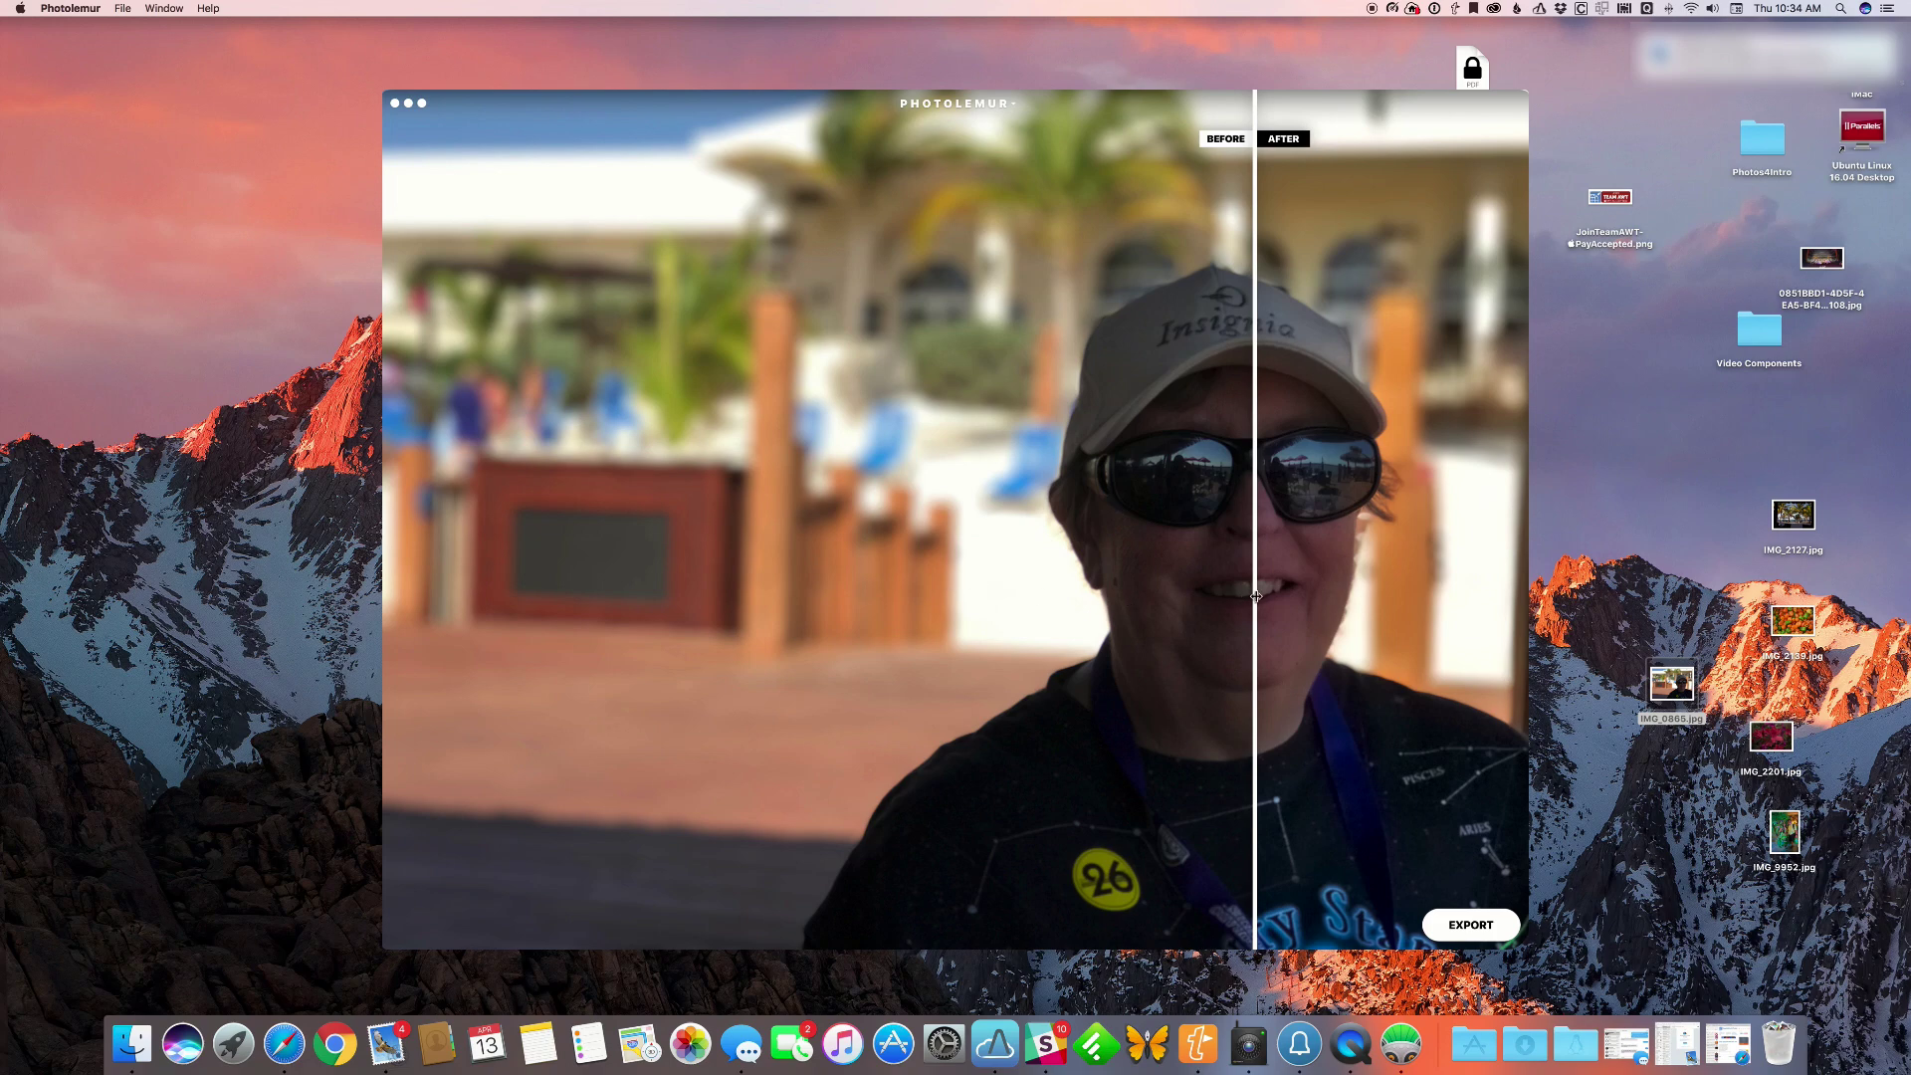
{"action": "left_click_drag", "start_coordinate": [1258, 596], "coordinate": [593, 648]}
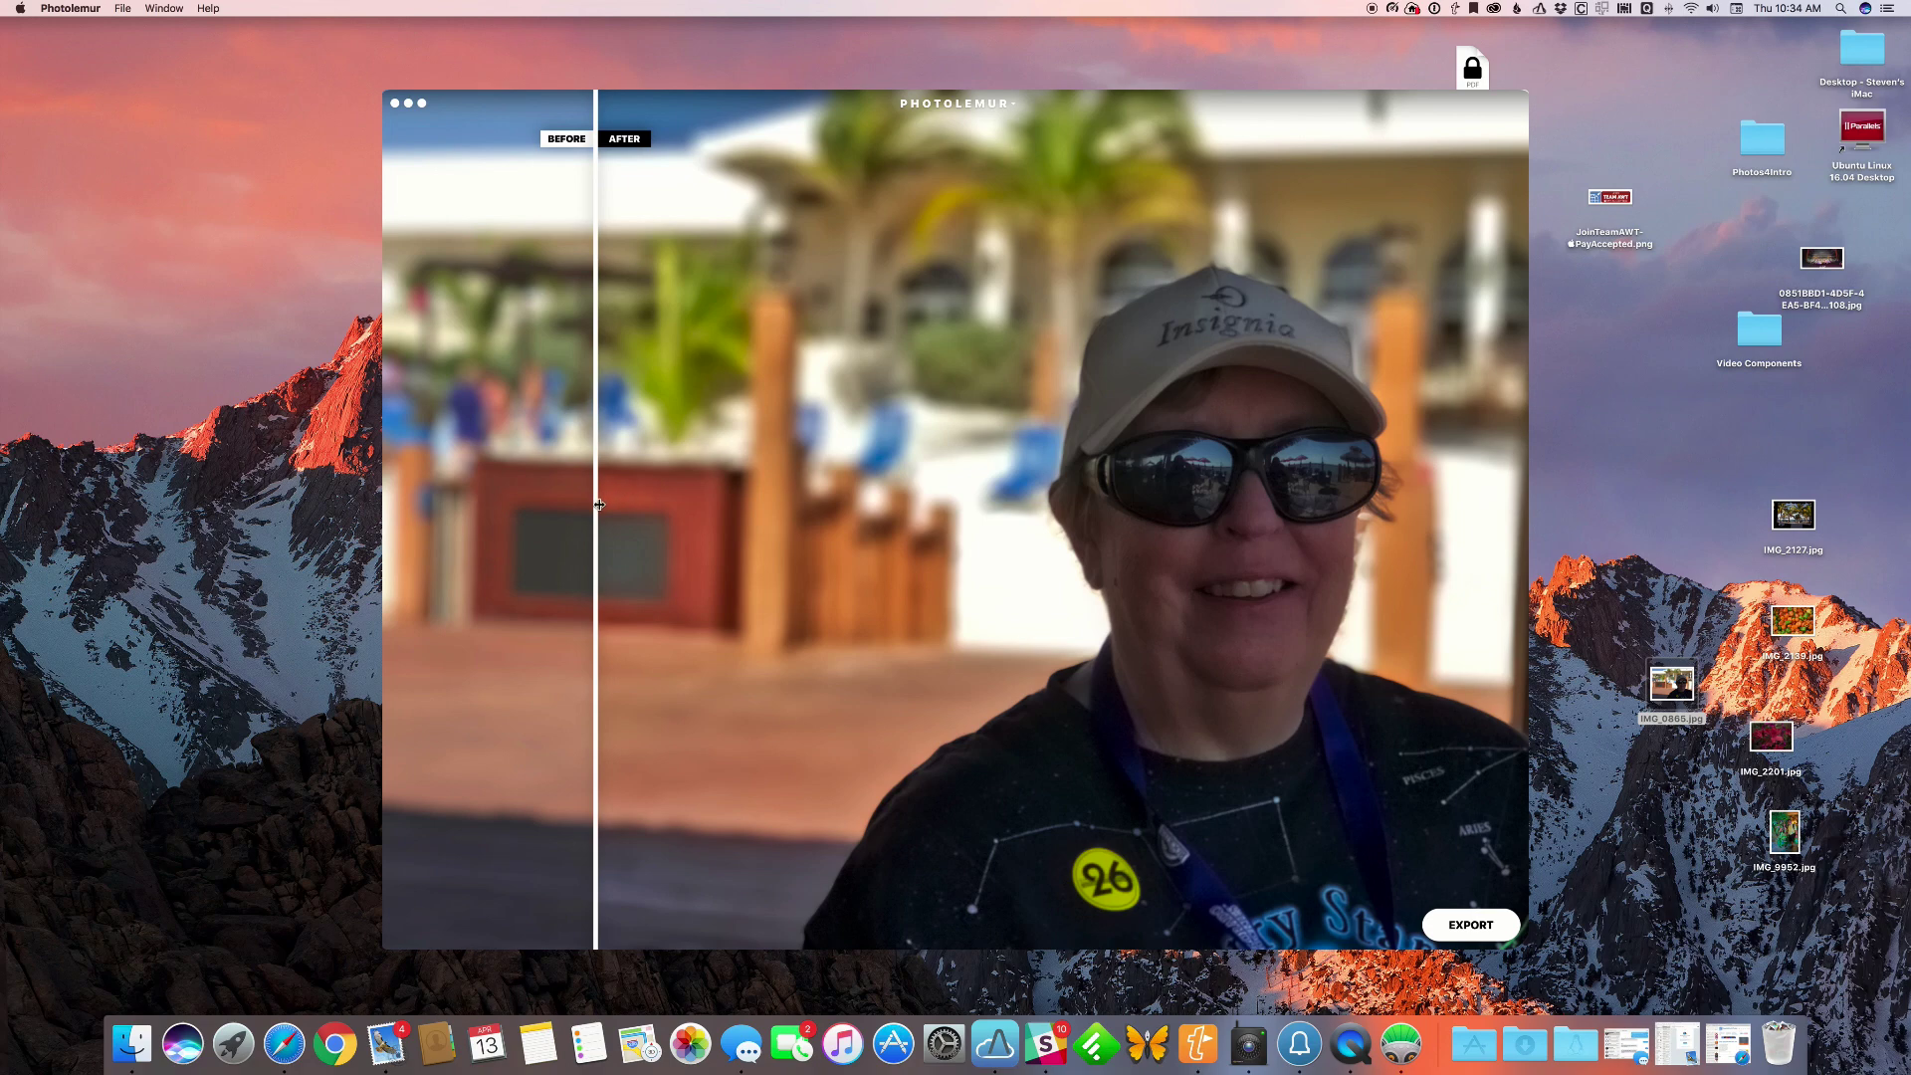
{"action": "left_click_drag", "start_coordinate": [595, 508], "coordinate": [555, 503]}
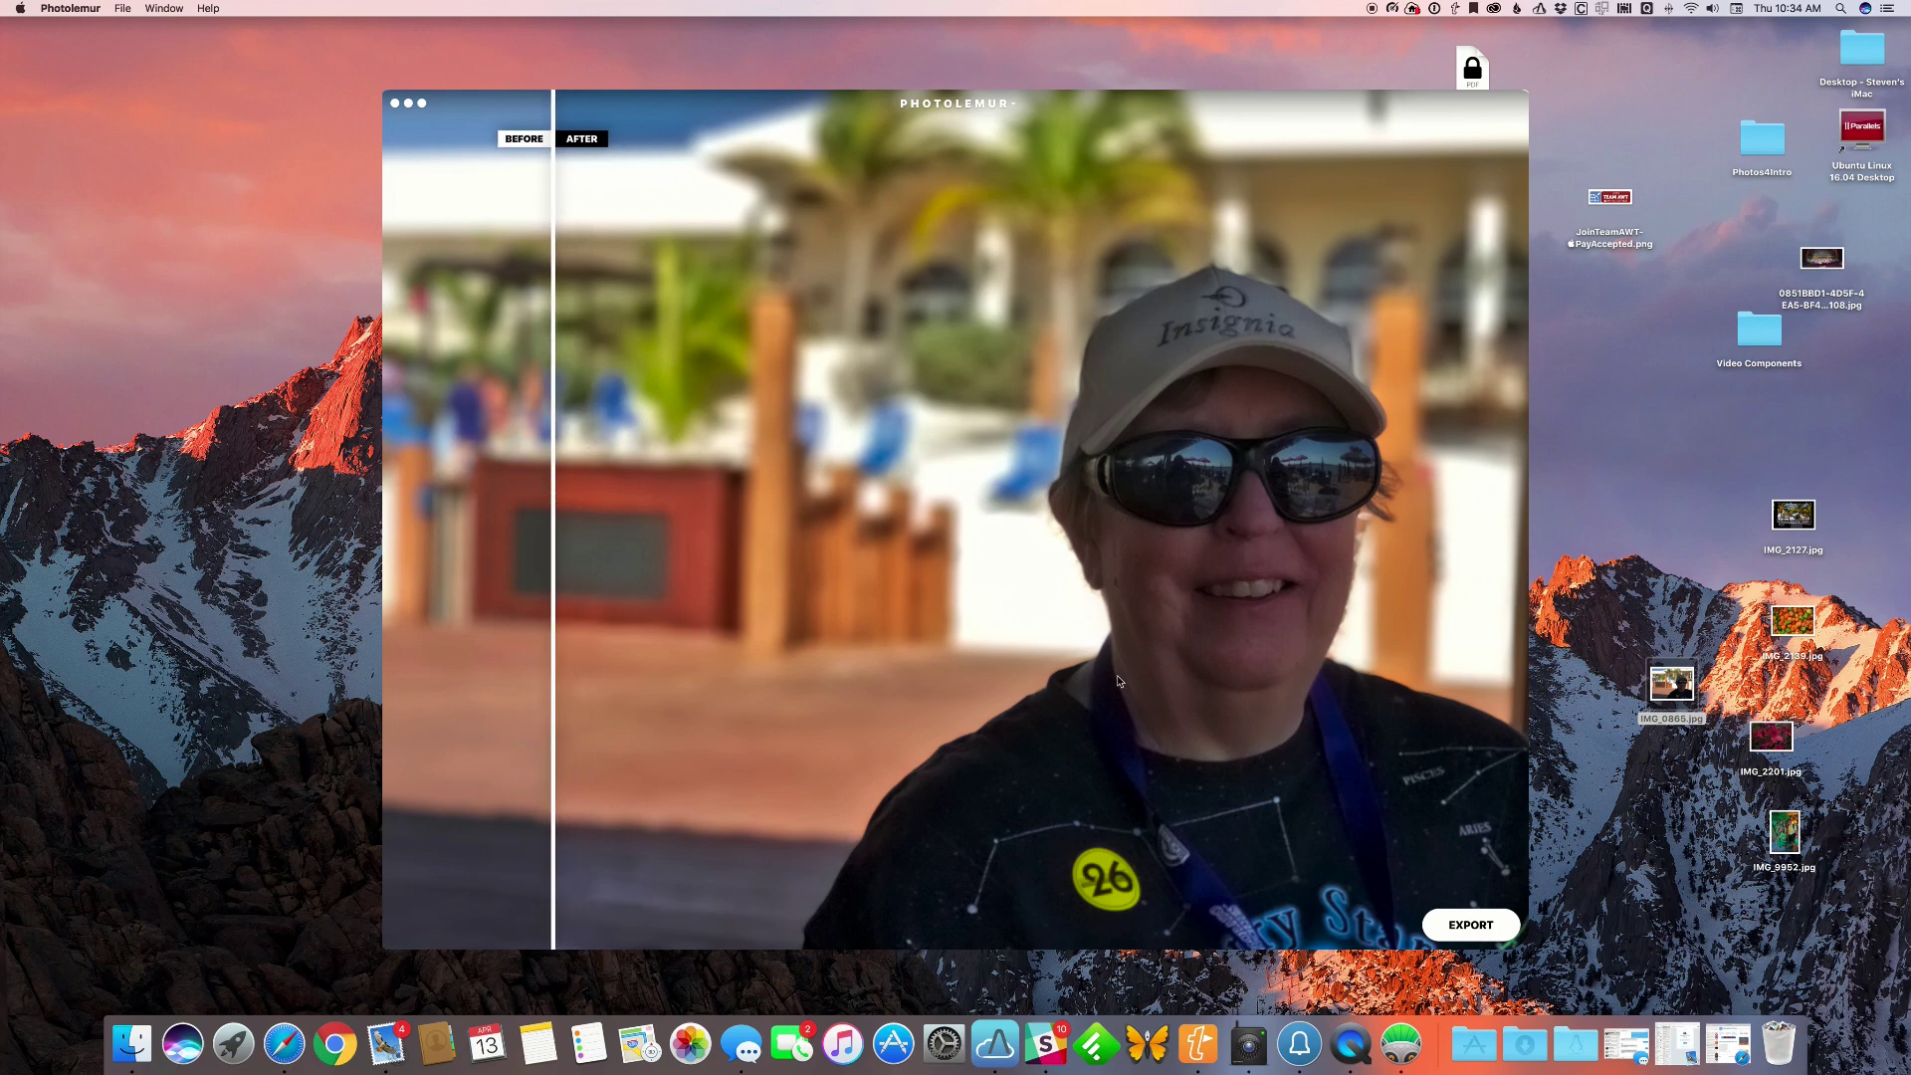
{"action": "left_click", "coordinate": [1468, 928]}
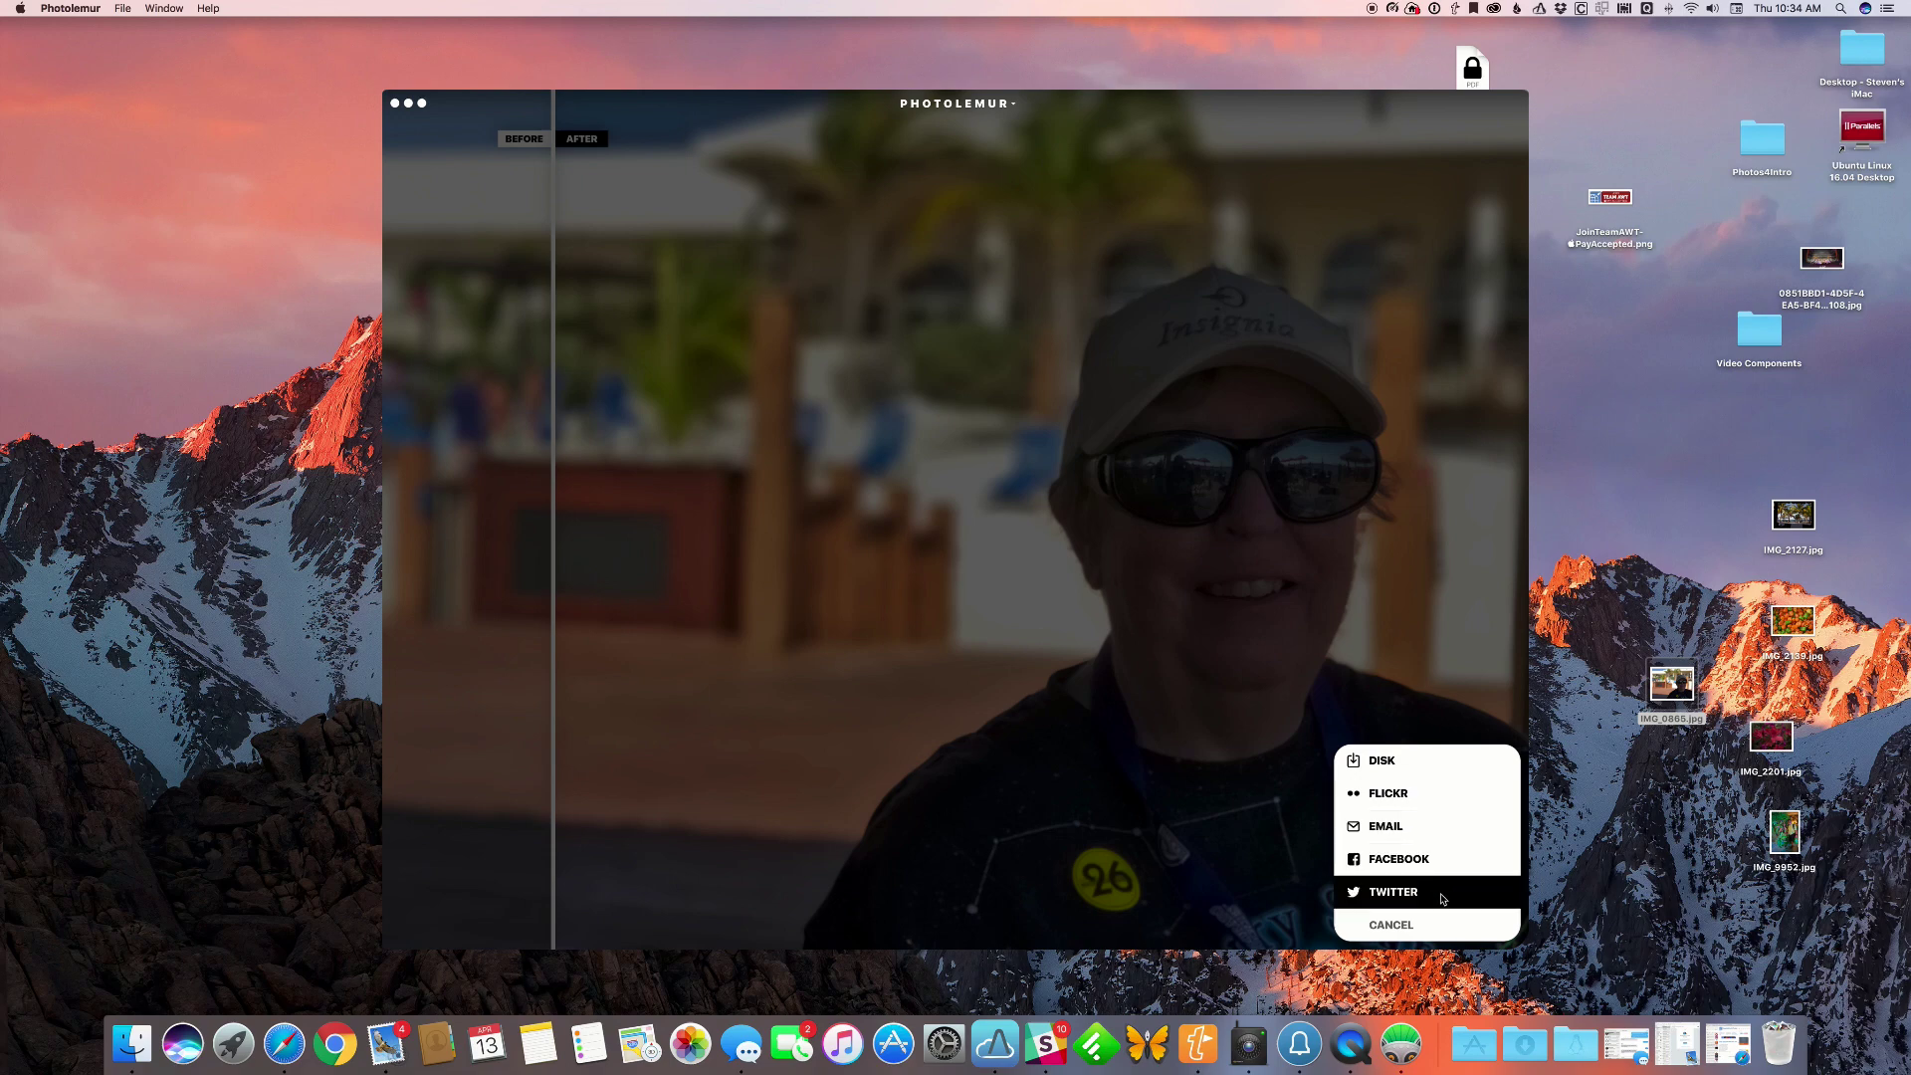
{"action": "left_click", "coordinate": [1392, 926]}
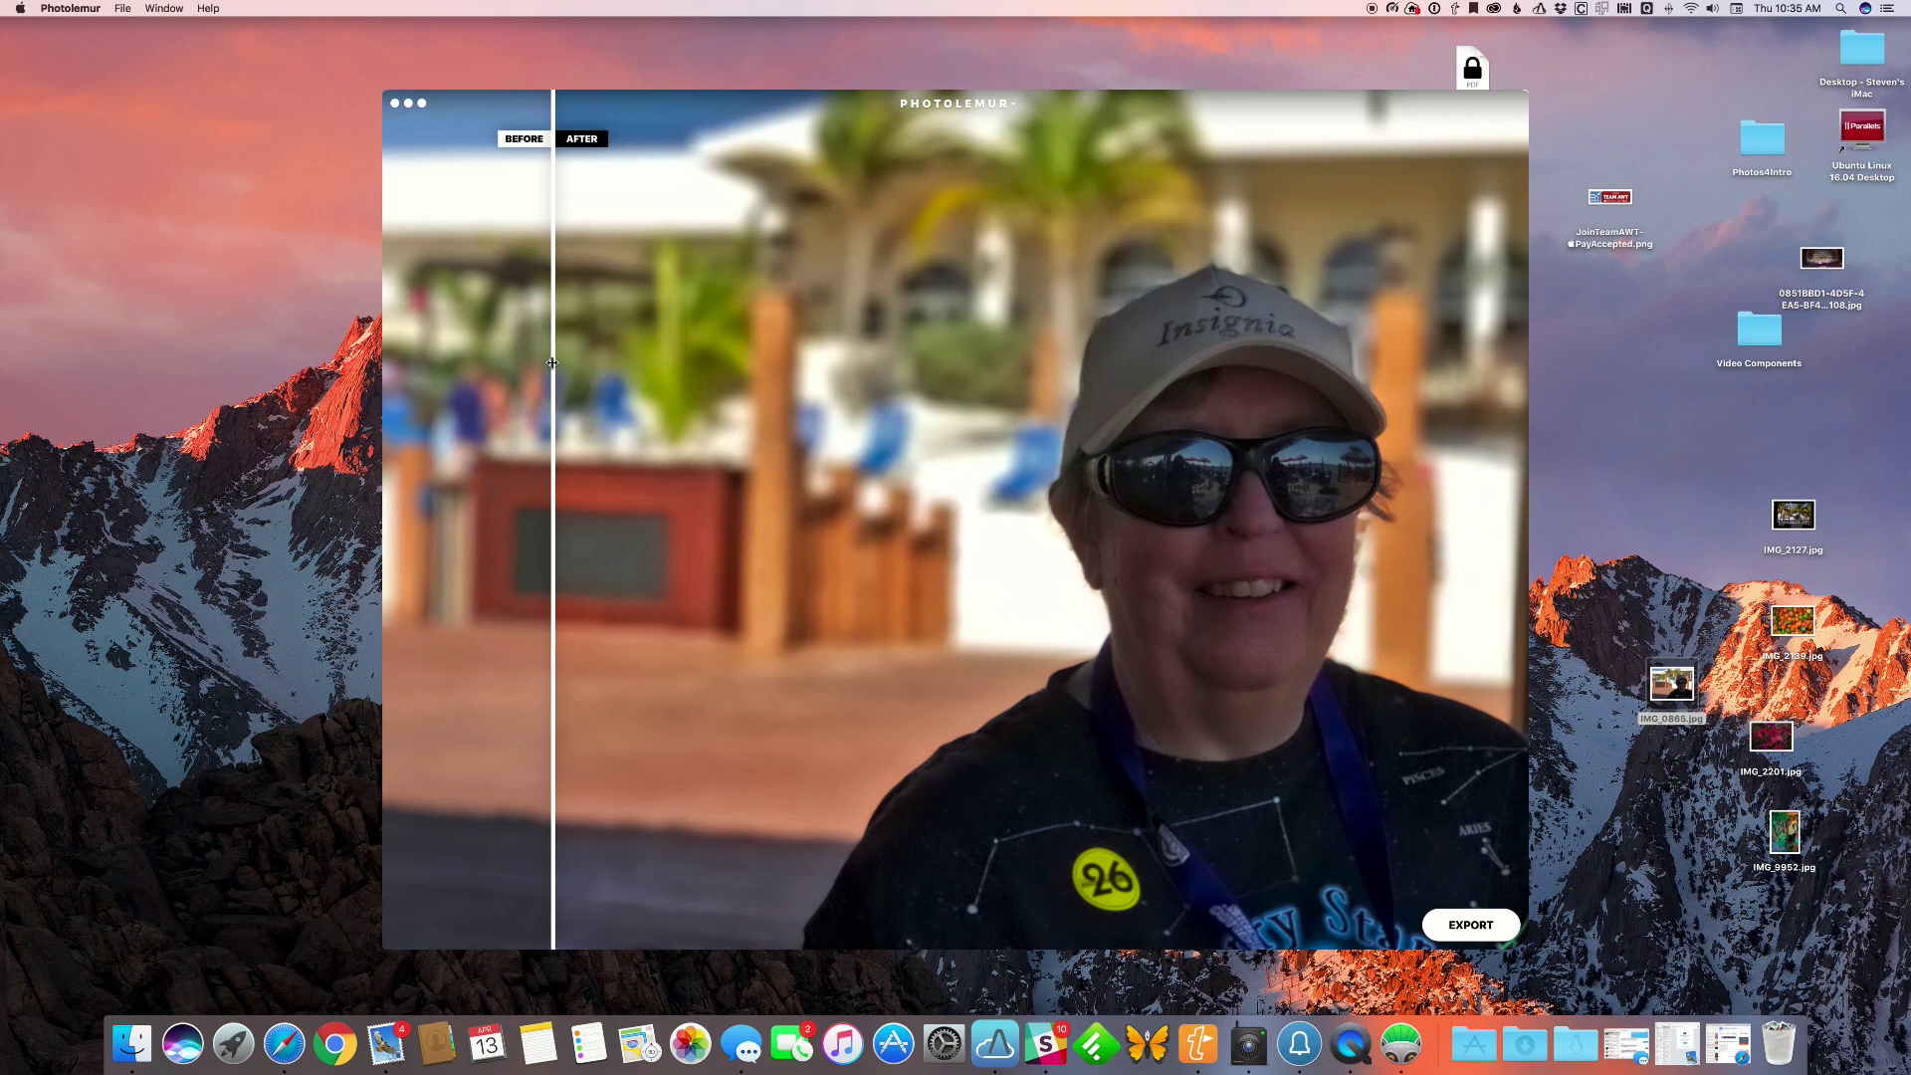
{"action": "left_click_drag", "start_coordinate": [553, 364], "coordinate": [777, 431]}
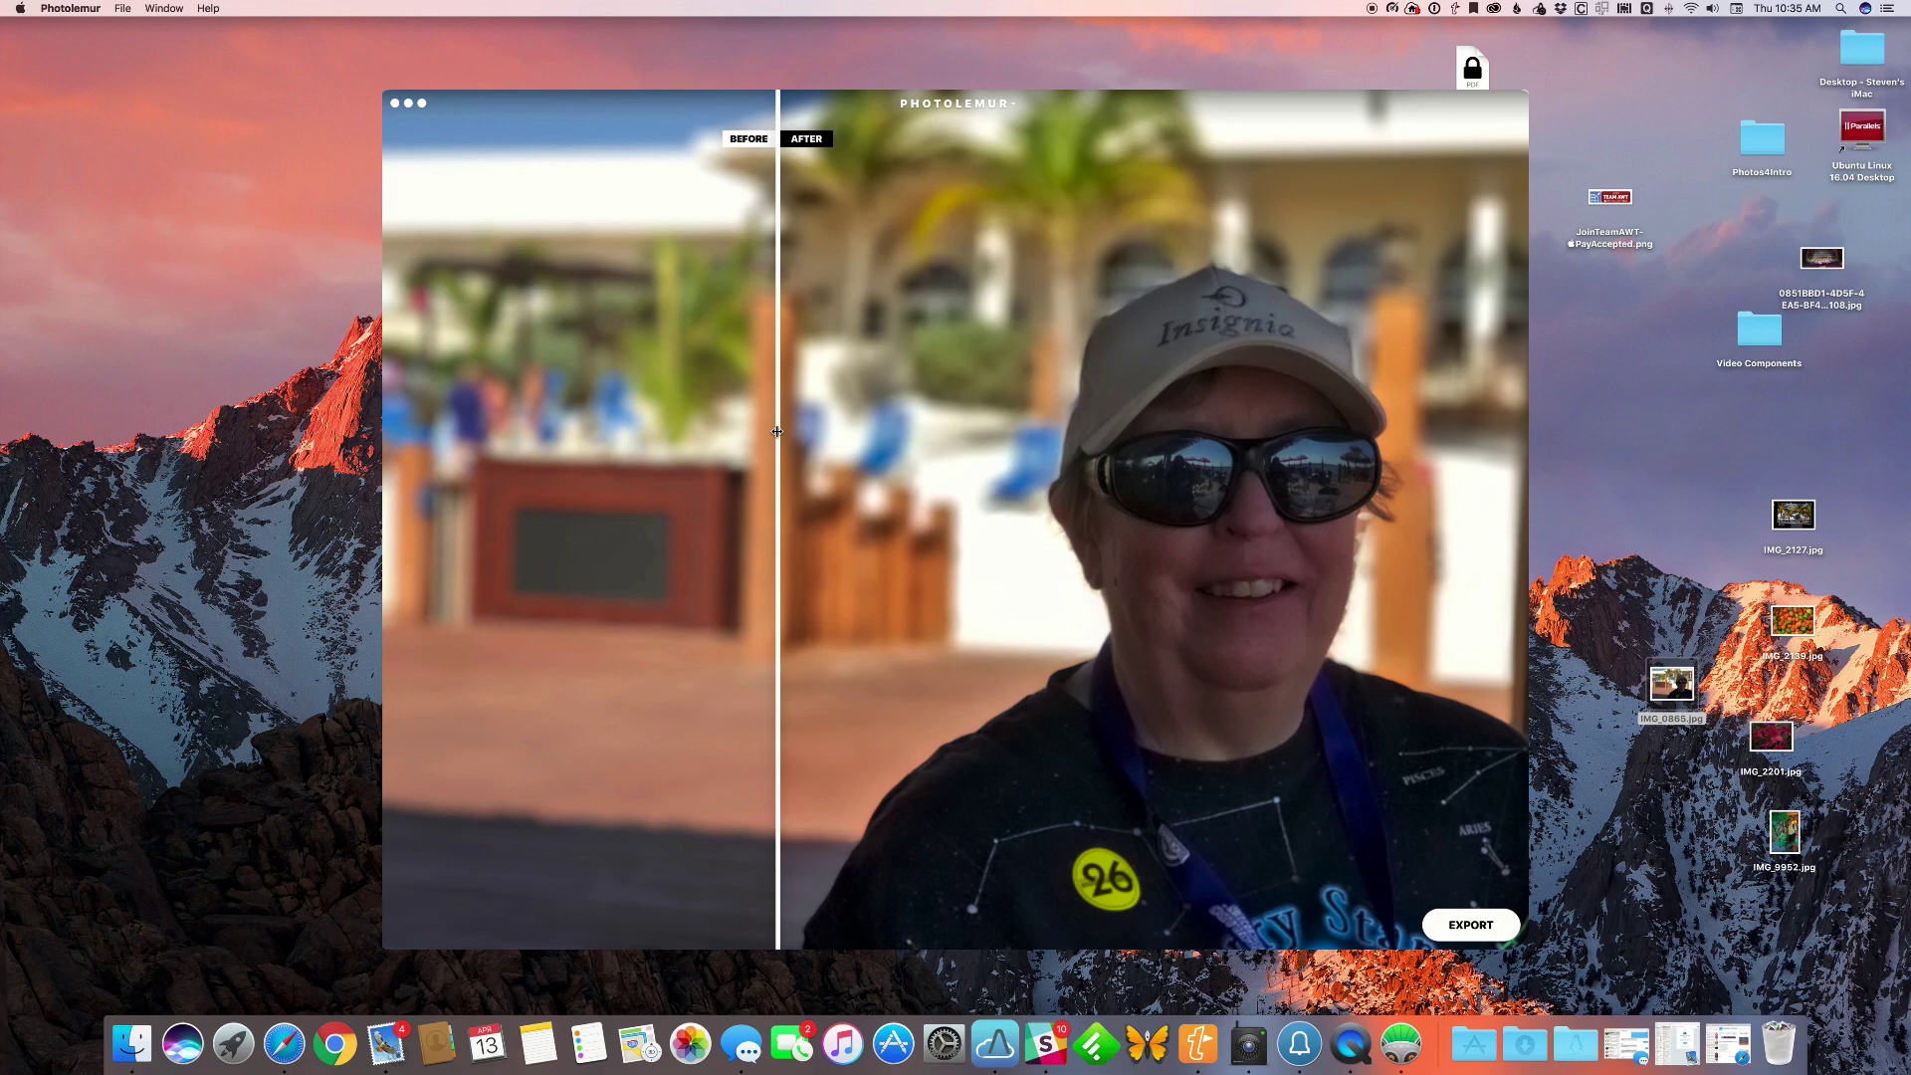
{"action": "left_click_drag", "start_coordinate": [778, 431], "coordinate": [775, 471]}
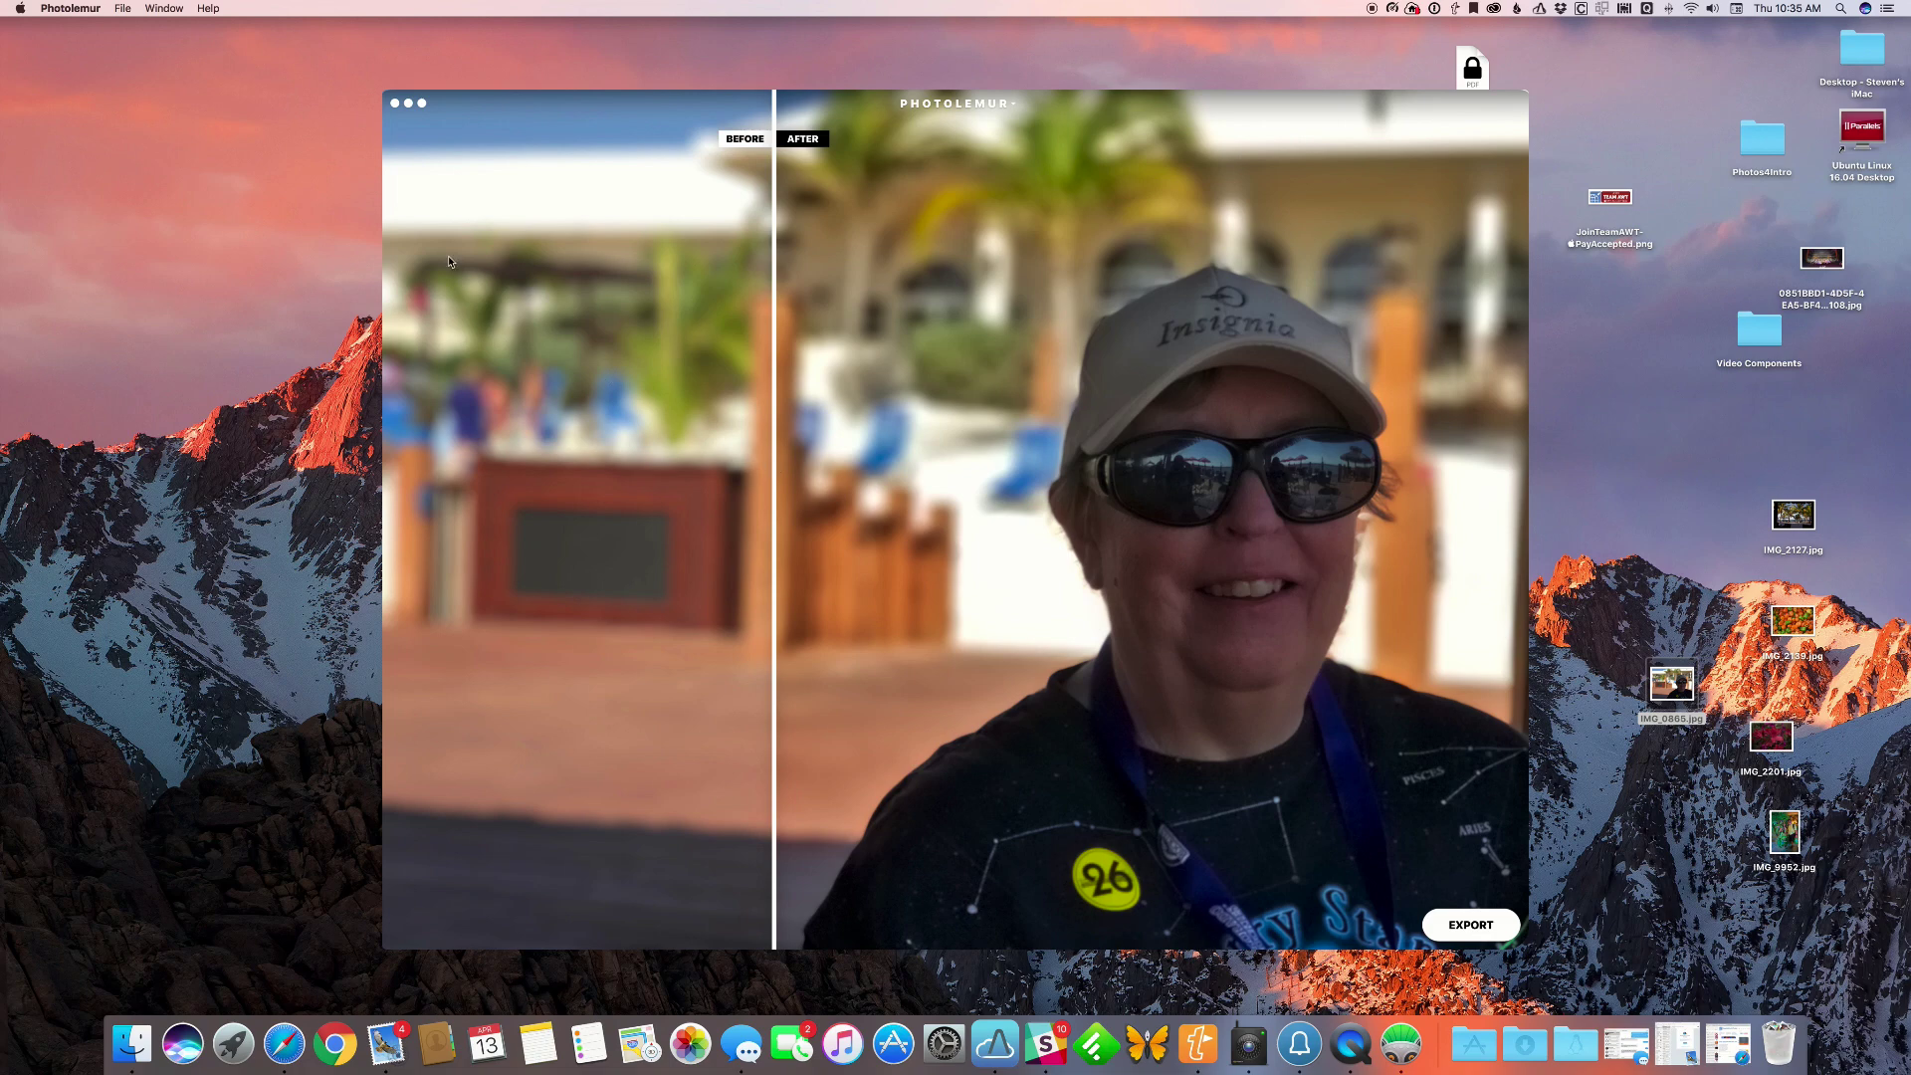